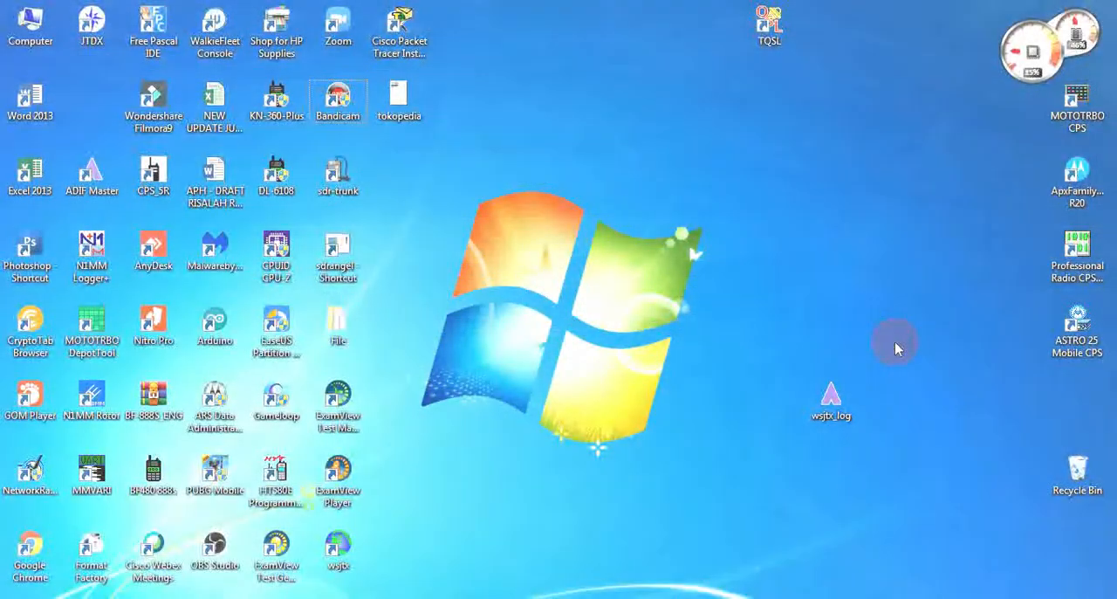
# - Open the Internet Protocol Version 4 properties of the Local Area Connection to check the computer's IP, gateway and DNS settings
pyautogui.click(1015, 598)
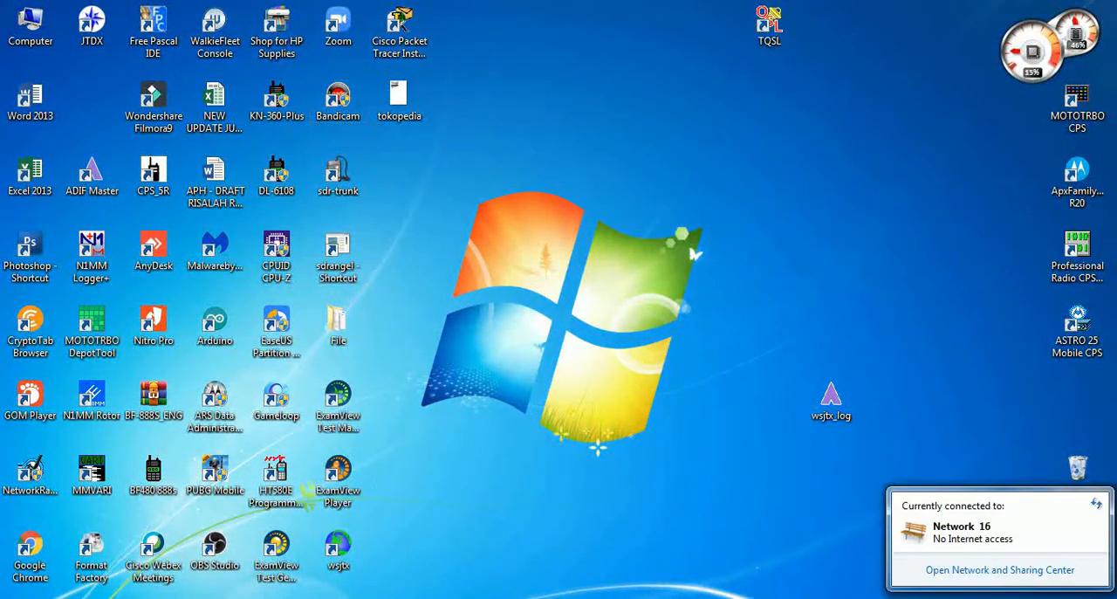
pyautogui.click(1015, 569)
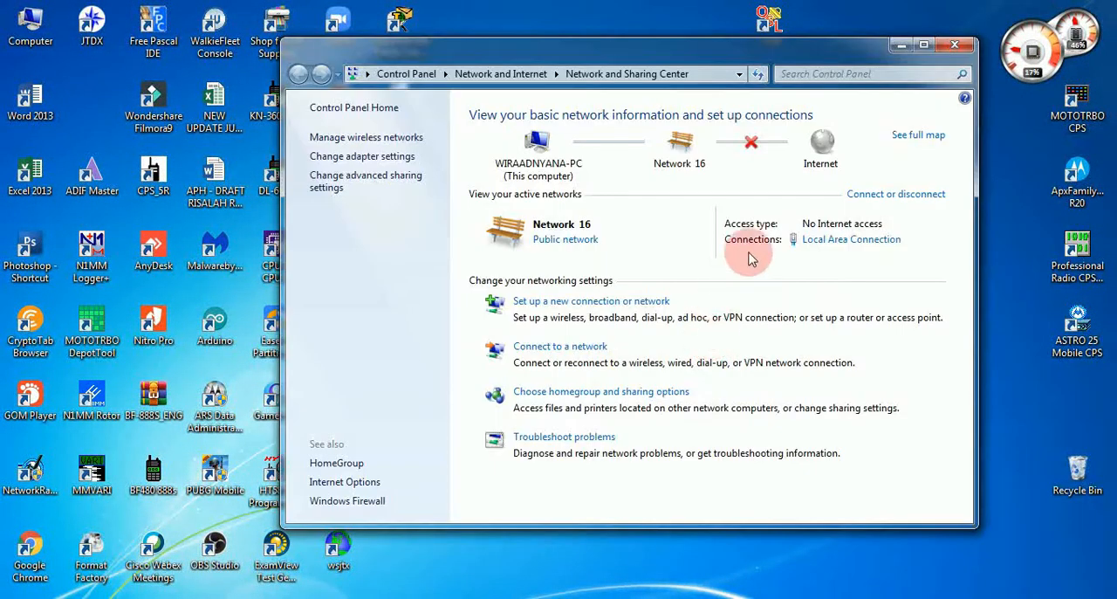
pyautogui.click(817, 243)
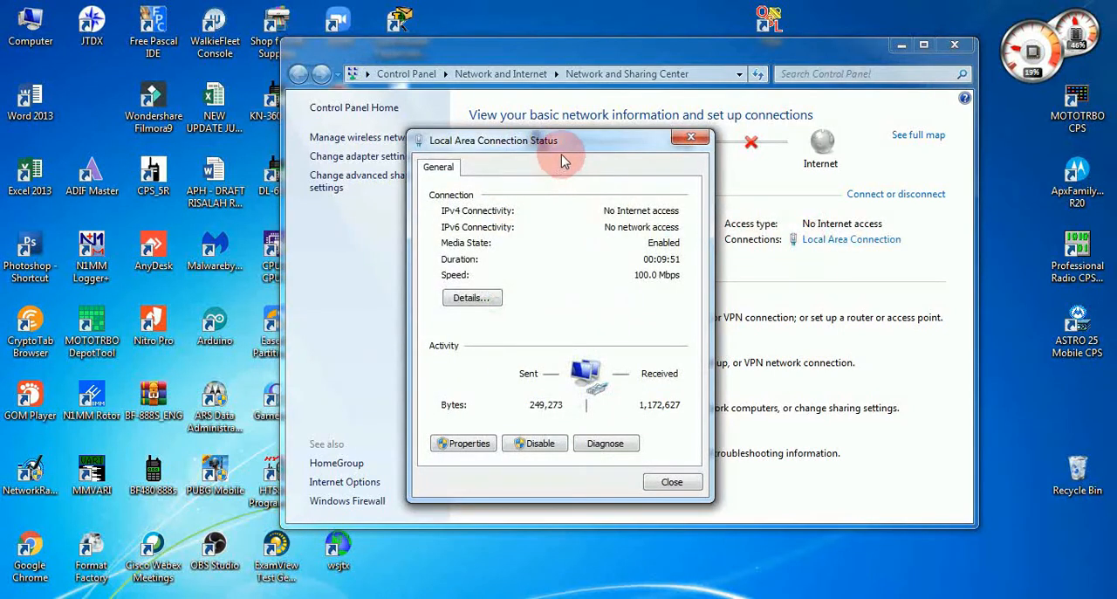
pyautogui.moveTo(582, 147); pyautogui.dragTo(611, 176)
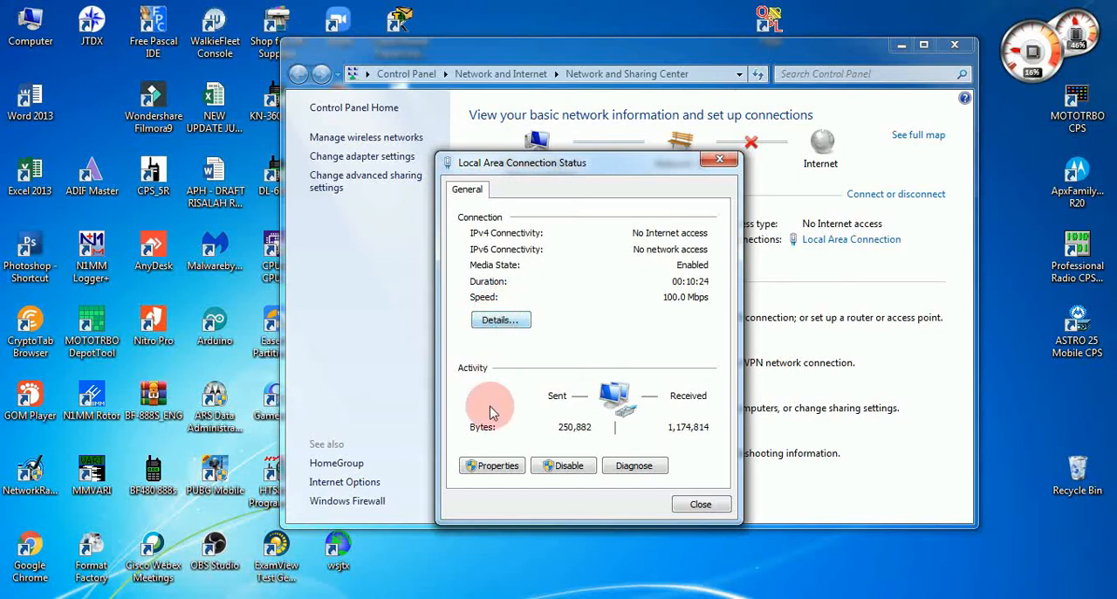
pyautogui.click(497, 467)
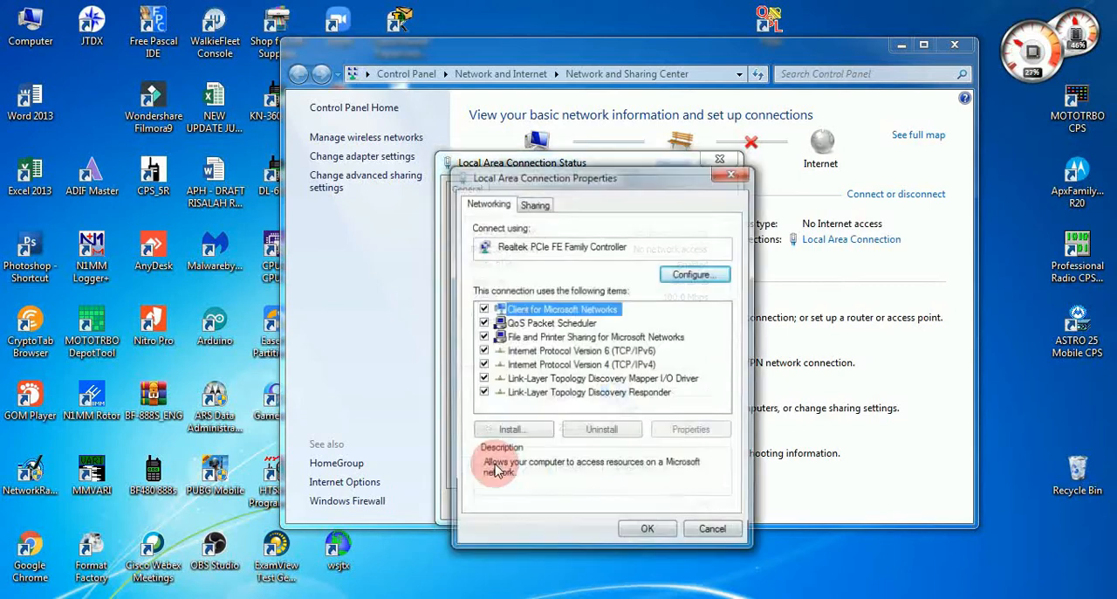
pyautogui.doubleClick(602, 366)
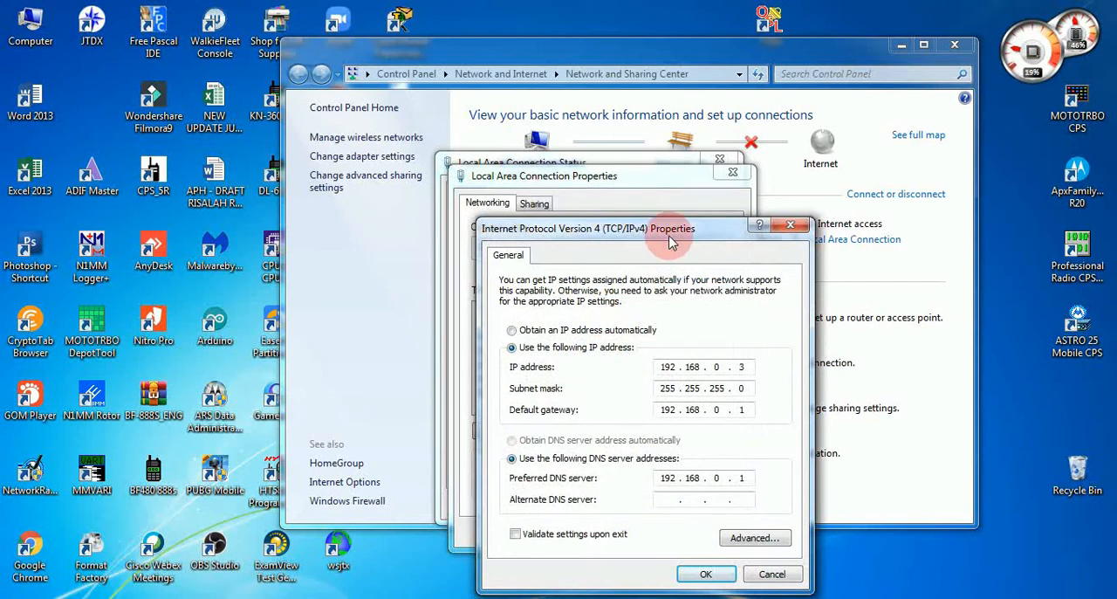
pyautogui.moveTo(671, 242); pyautogui.dragTo(658, 199)
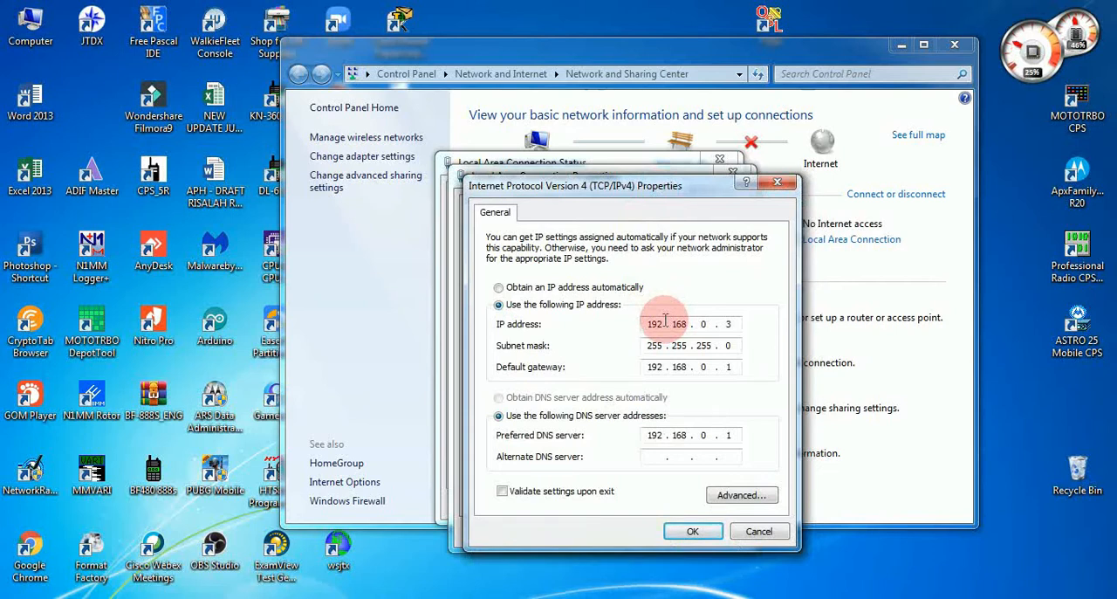
# - Decline saving the multiple-gateway configuration and close the IPv4, connection properties and status dialogs
pyautogui.click(685, 532)
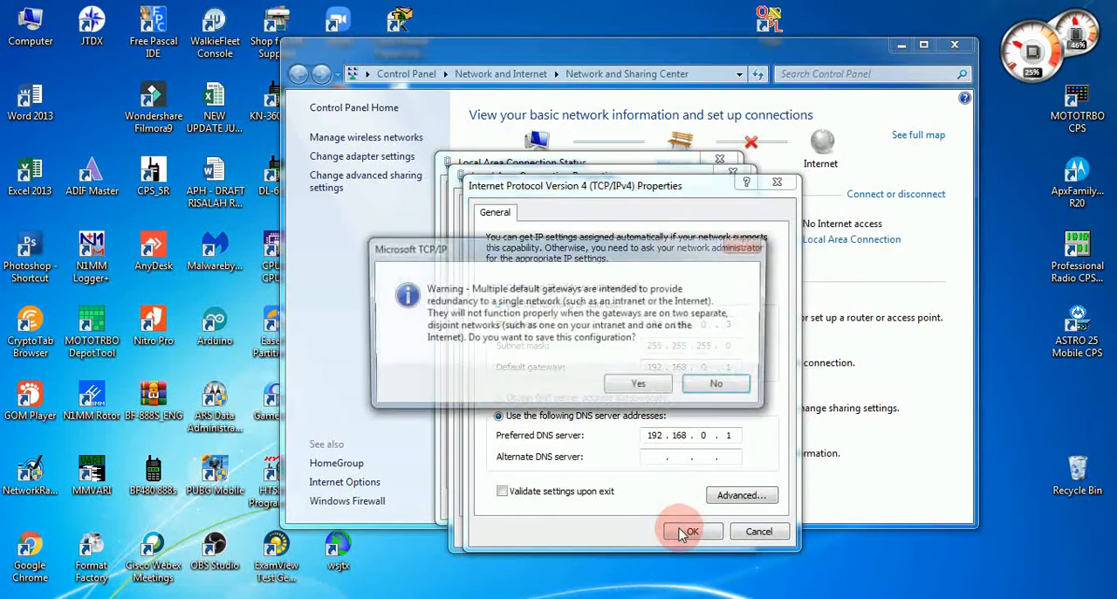
pyautogui.click(716, 384)
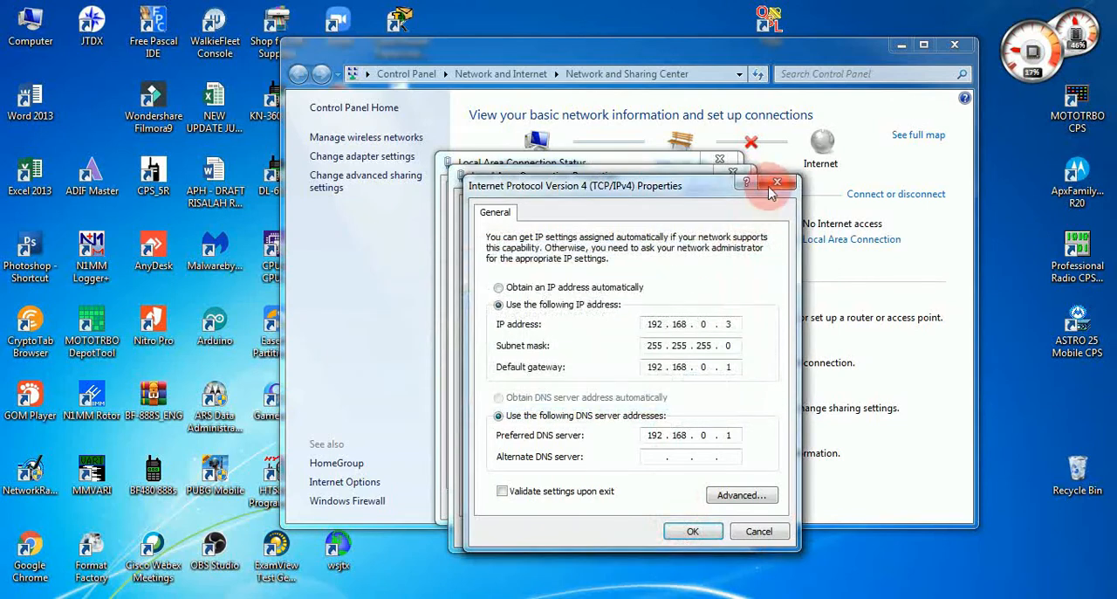
pyautogui.click(774, 185)
pyautogui.click(733, 172)
pyautogui.click(721, 160)
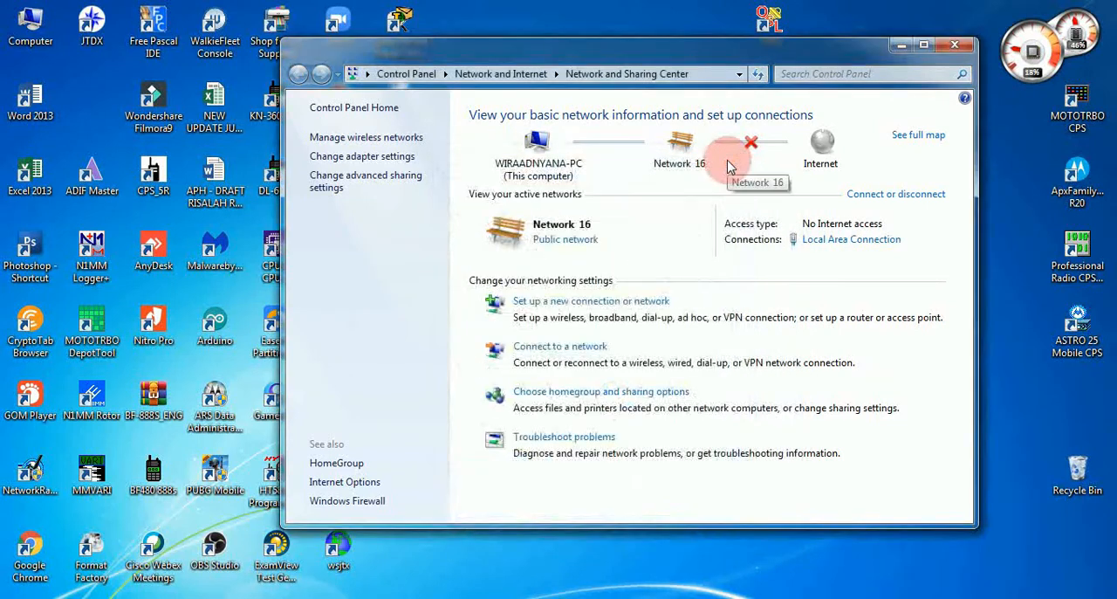
pyautogui.click(732, 168)
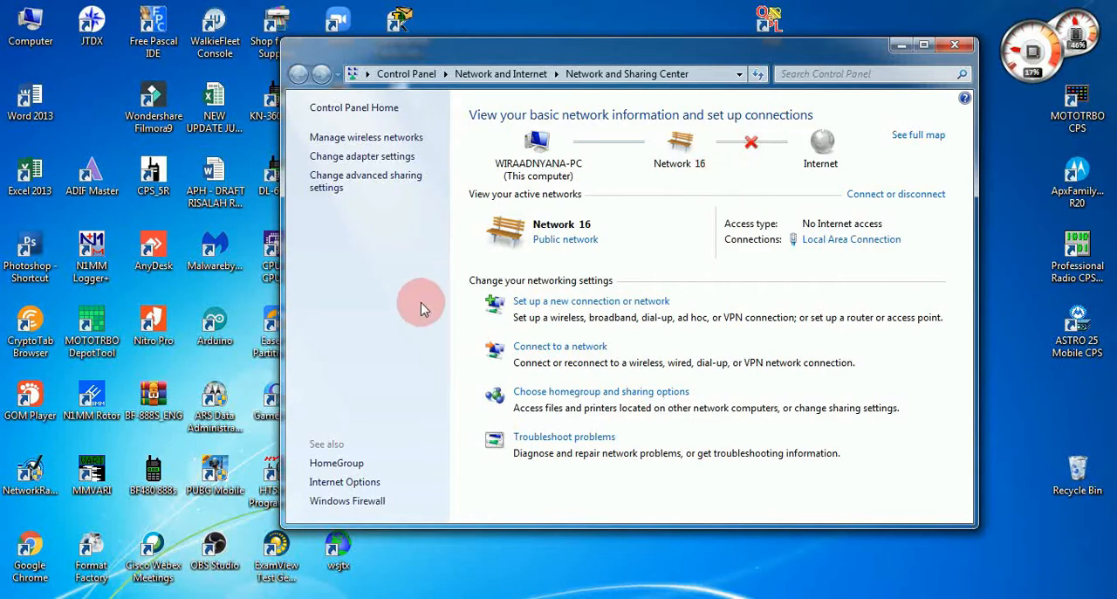
# - Switch to Chrome and replace the existing TL-MR3420 tab with a new blank tab
pyautogui.click(249, 598)
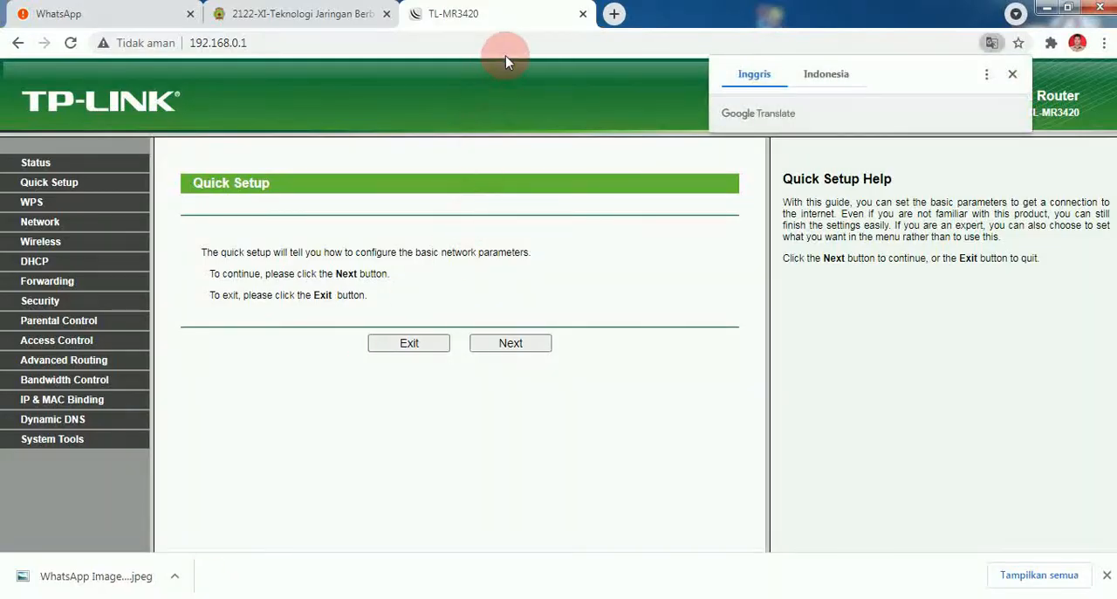
pyautogui.click(614, 14)
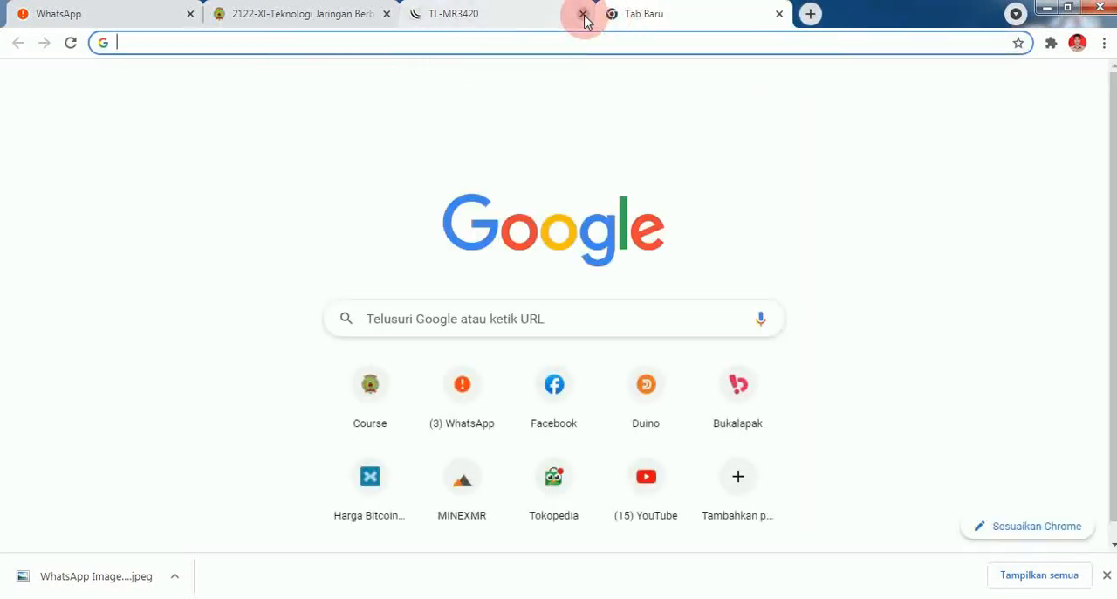
pyautogui.click(583, 15)
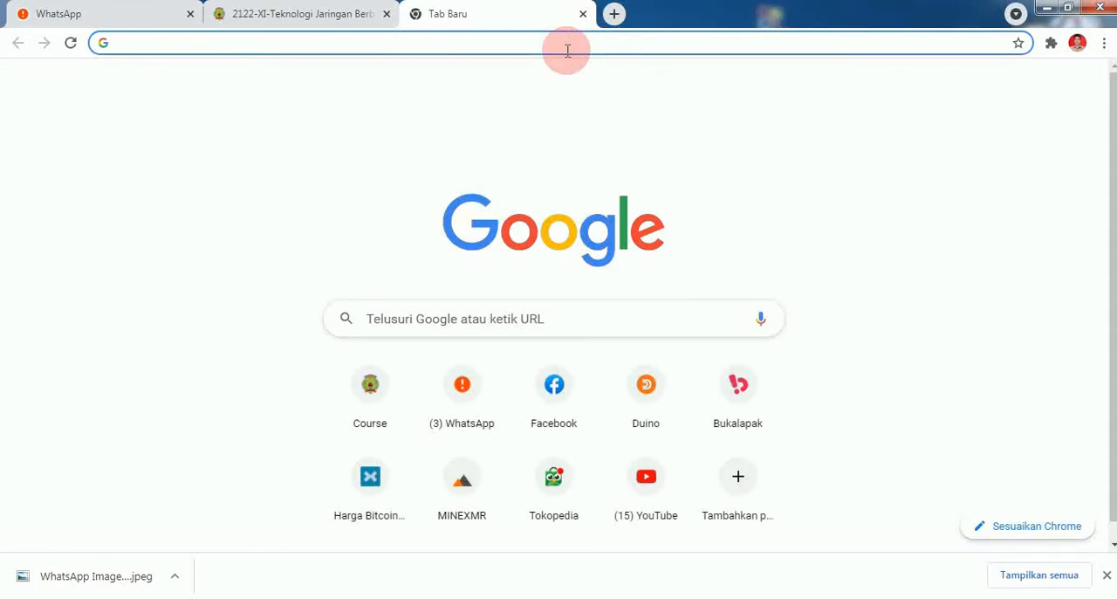
# - Open the router's administration page at 192.168.0.1
pyautogui.write('192')
pyautogui.press('Right')
pyautogui.press('BackSpace')
pyautogui.press('BackSpace')
pyautogui.press('BackSpace')
pyautogui.write('0')
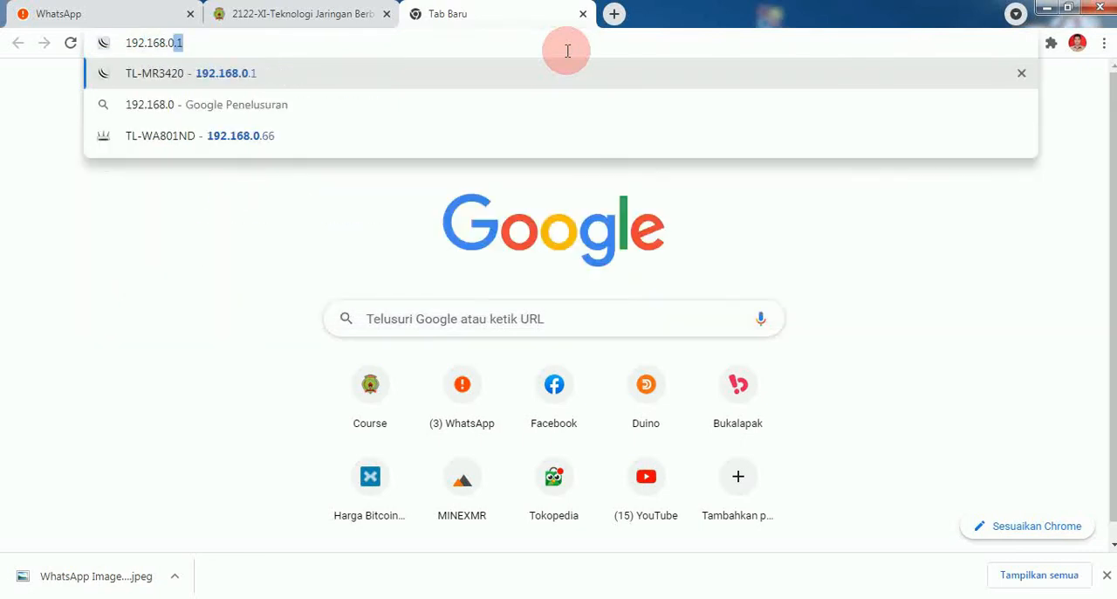
pyautogui.press('Return')
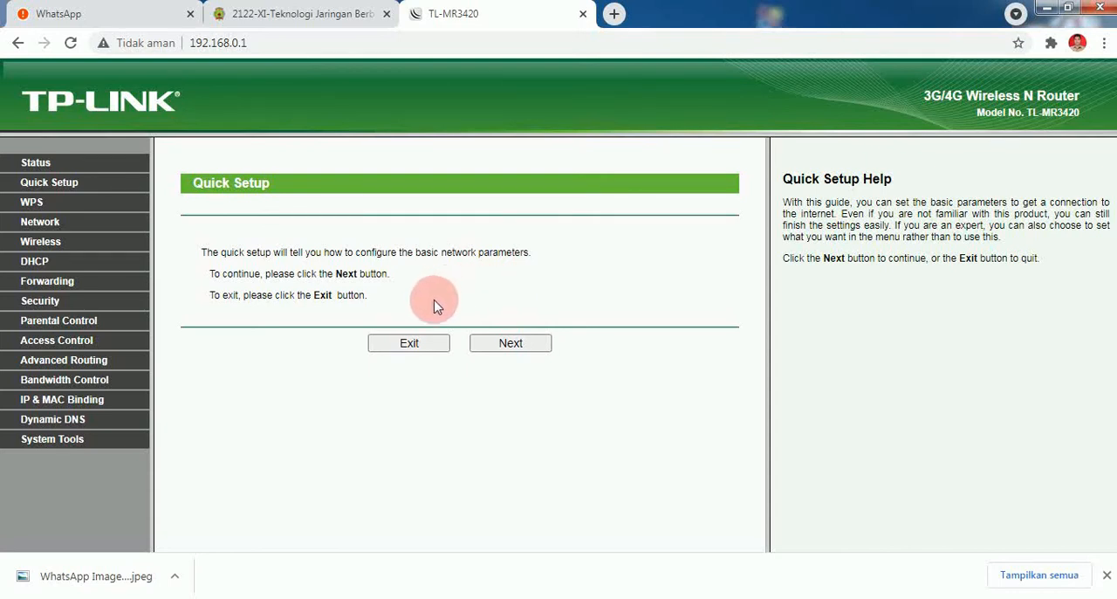
# - Exit Quick Setup, examine the LAN, Wireless and 3G/4G details on the Status page, and view the WPS and Quick Setup pages
pyautogui.click(422, 345)
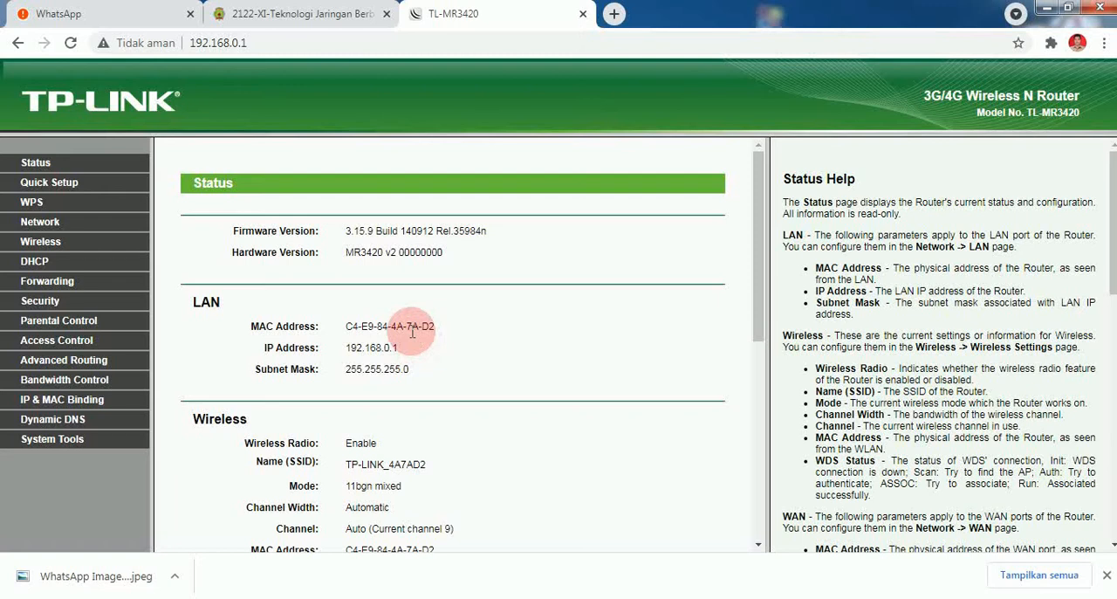
pyautogui.scroll(-1, 413, 336)
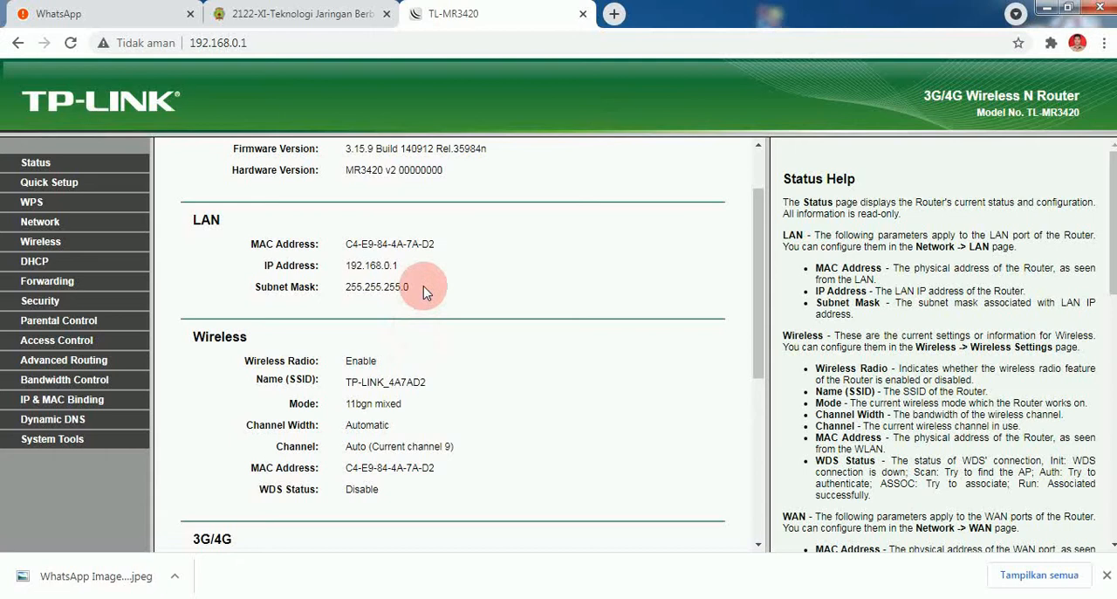
pyautogui.scroll(-1, 422, 292)
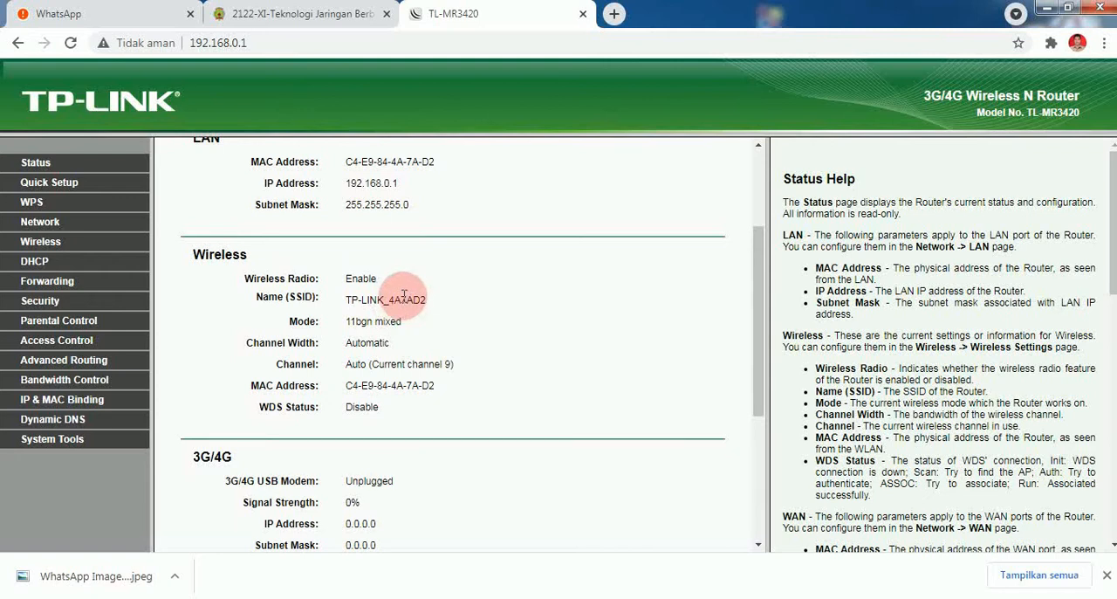
pyautogui.scroll(-1, 401, 297)
pyautogui.scroll(-1, 401, 297)
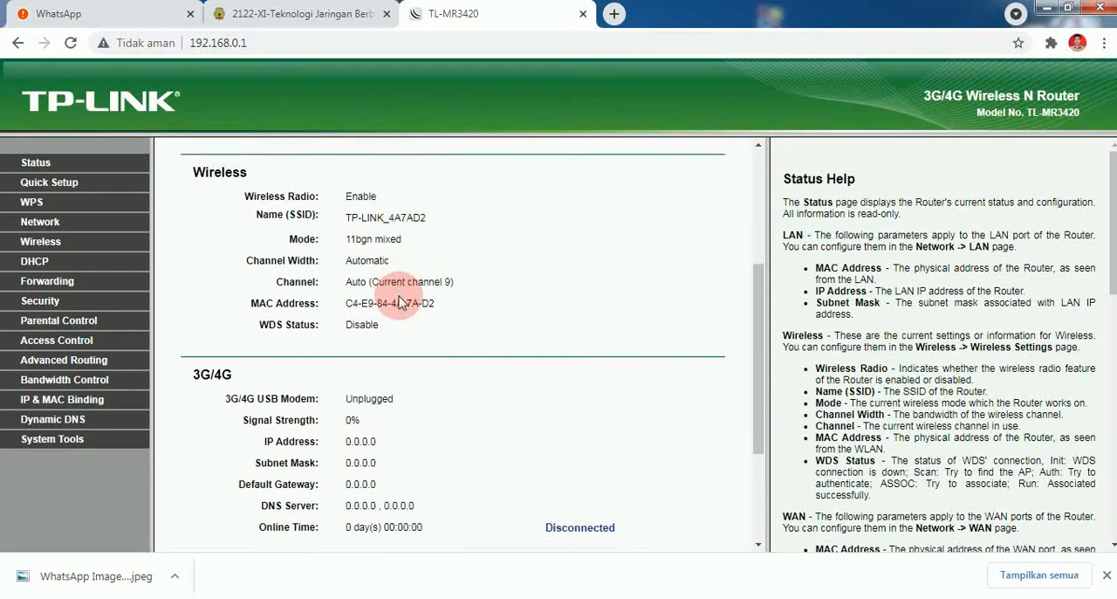
pyautogui.scroll(3, 400, 302)
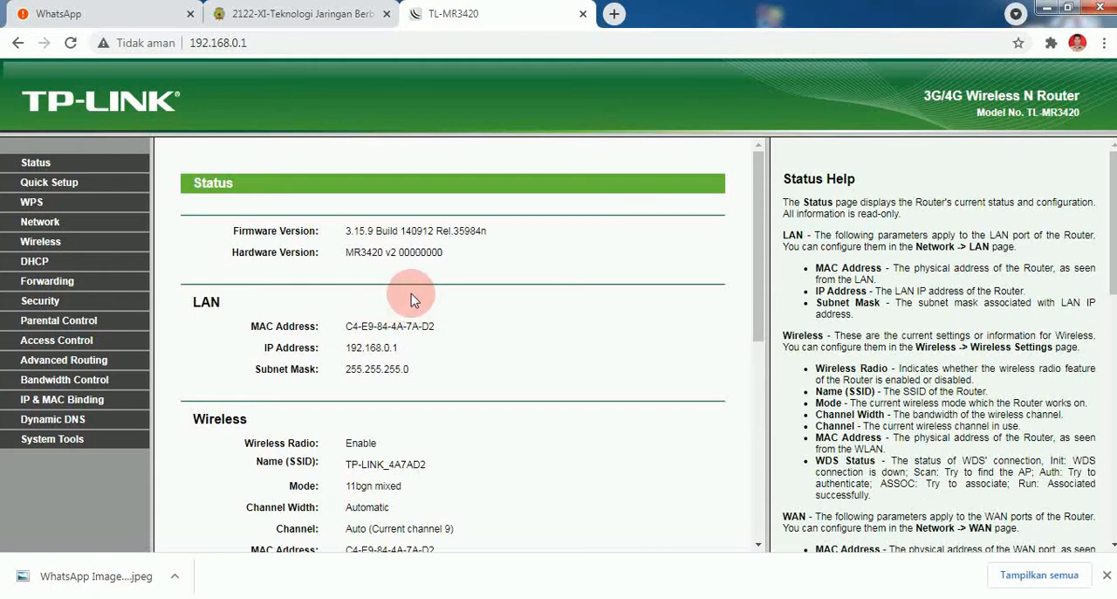
pyautogui.click(30, 201)
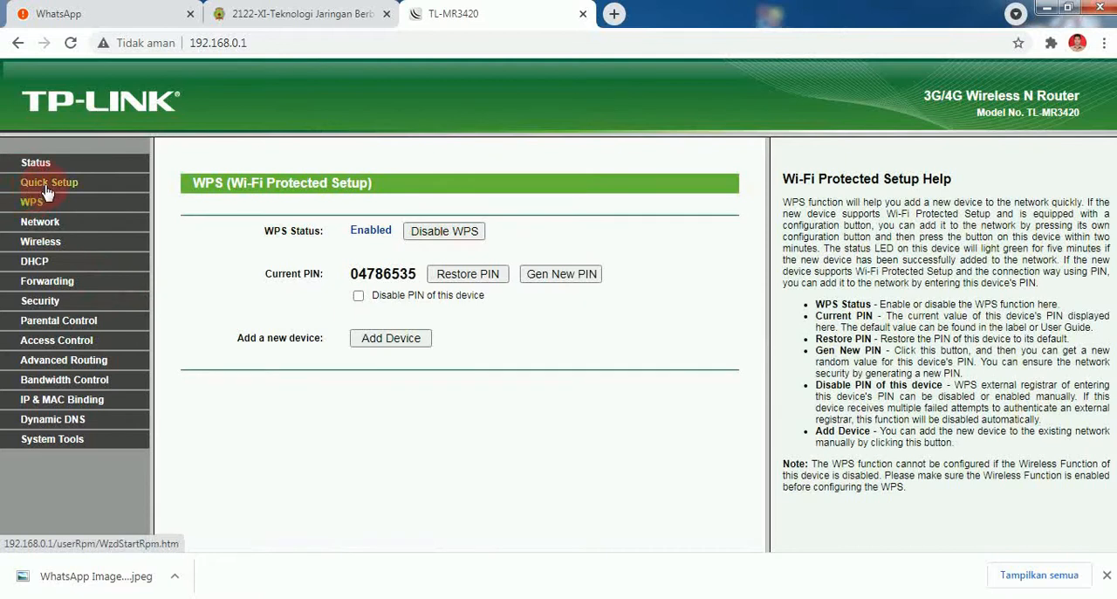
pyautogui.click(48, 191)
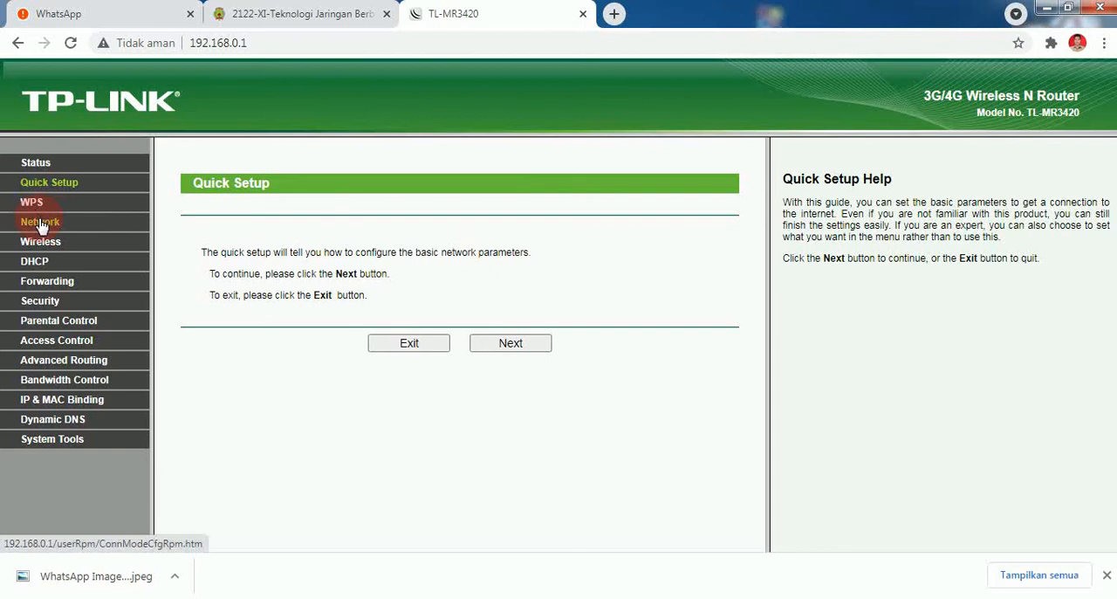
# - Set the router's Internet access mode to WAN Only in the network settings and save it
pyautogui.click(45, 229)
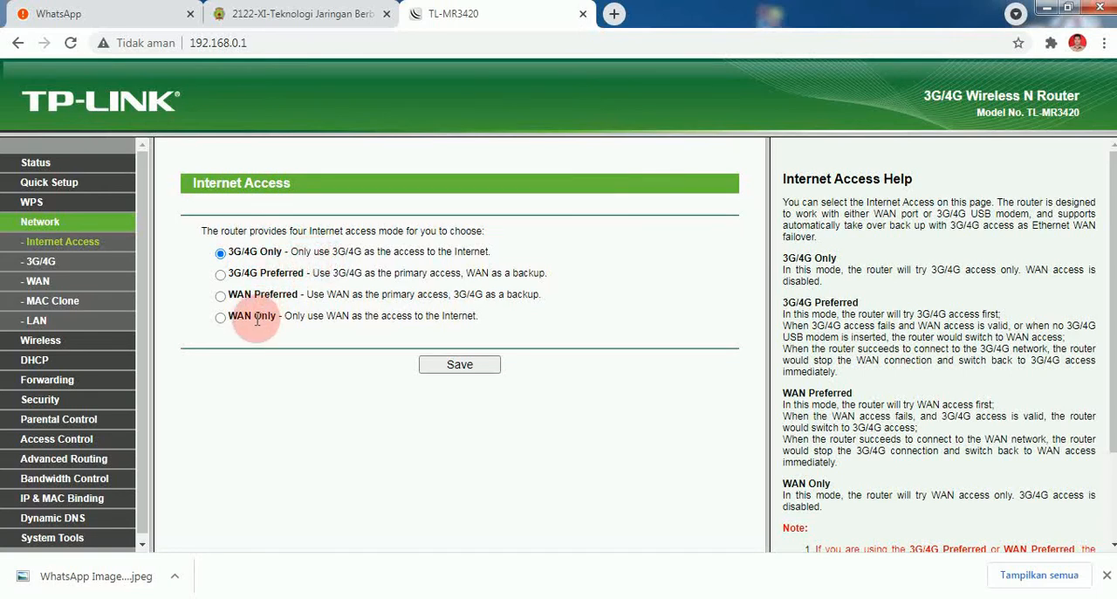
pyautogui.click(221, 319)
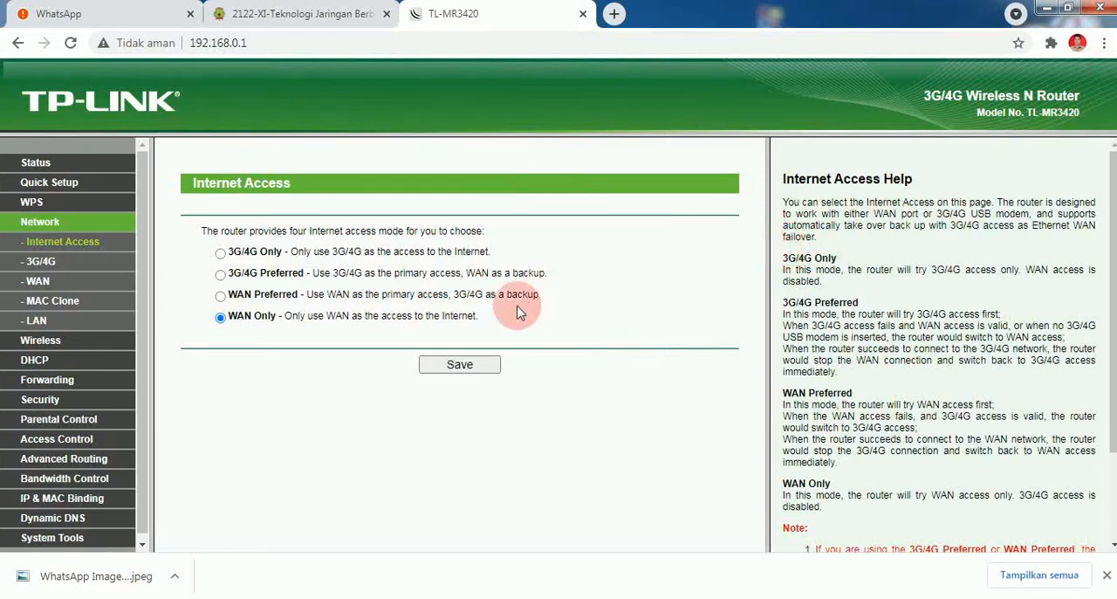
pyautogui.click(463, 365)
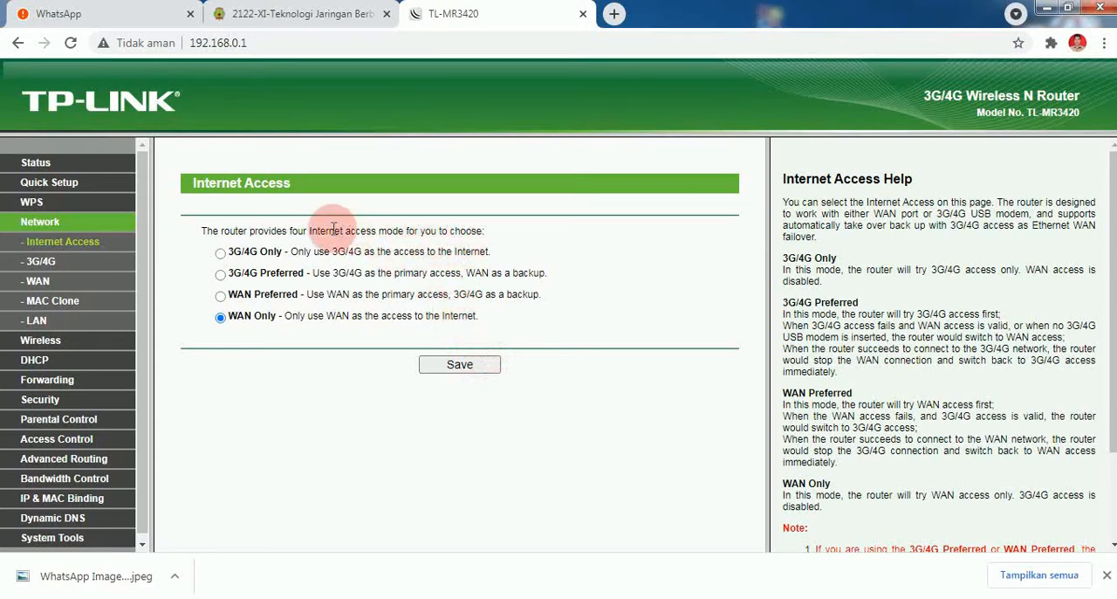
# - Change the WAN connection type to Static IP and set its IP address to 192.168.0.68
pyautogui.click(38, 286)
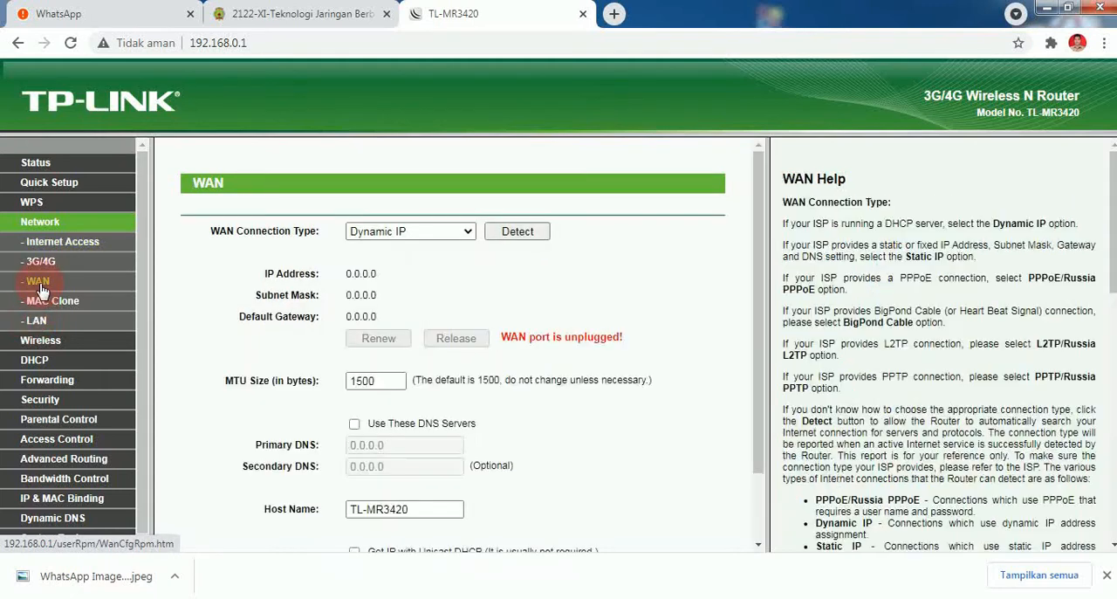
pyautogui.click(424, 231)
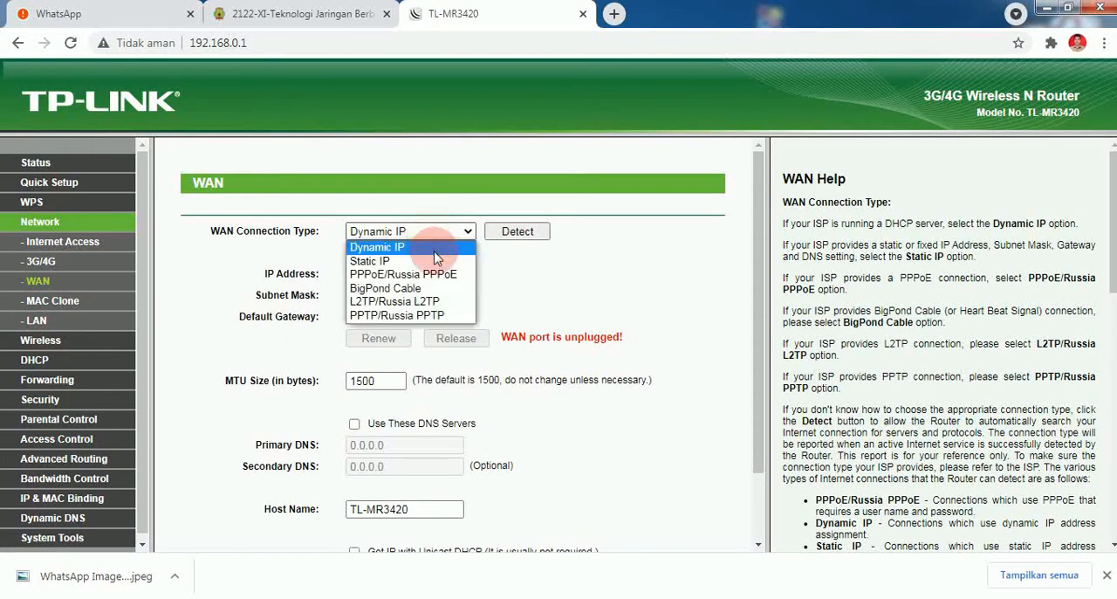
pyautogui.click(423, 261)
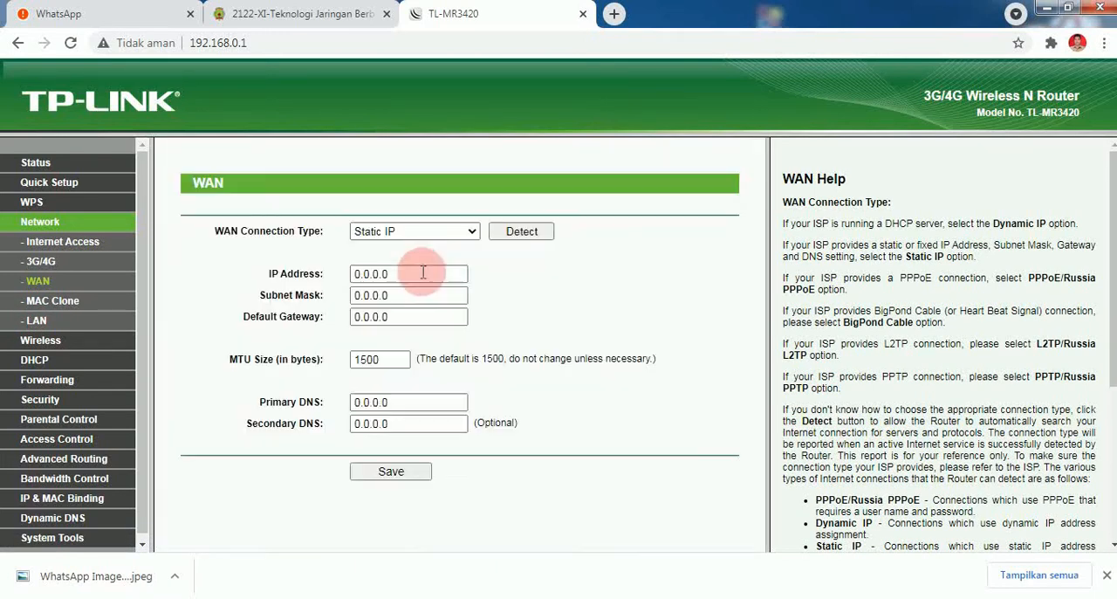
pyautogui.moveTo(422, 276); pyautogui.dragTo(299, 271)
pyautogui.write('192')
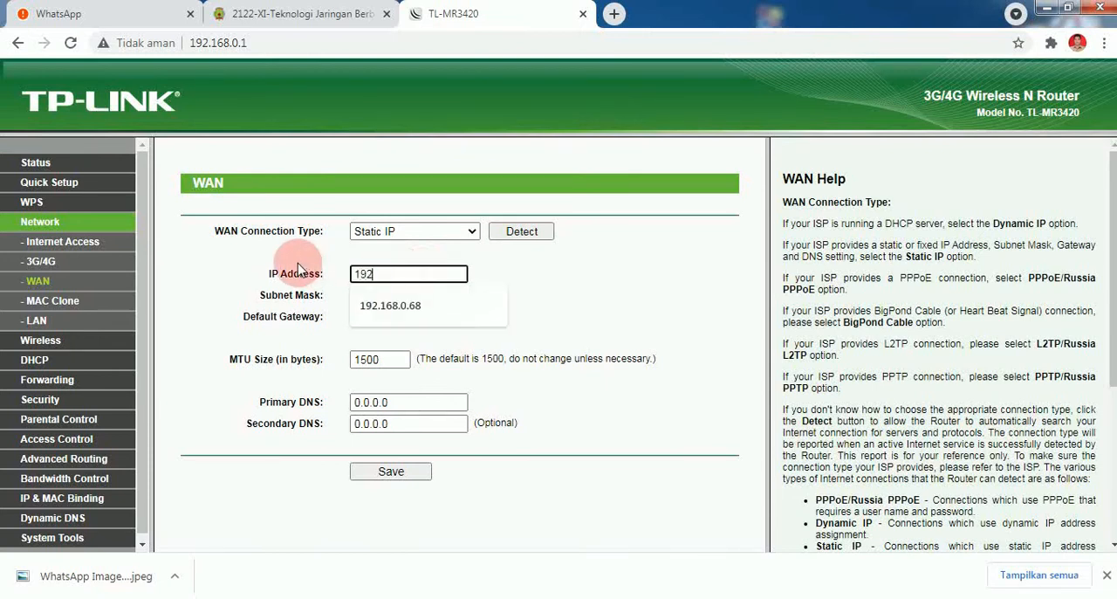
pyautogui.click(373, 305)
# - Set the WAN subnet mask to 255.255.255.0 and the default gateway to 192.168.0.1
pyautogui.moveTo(395, 300); pyautogui.dragTo(301, 279)
pyautogui.write('255.255.255.0')
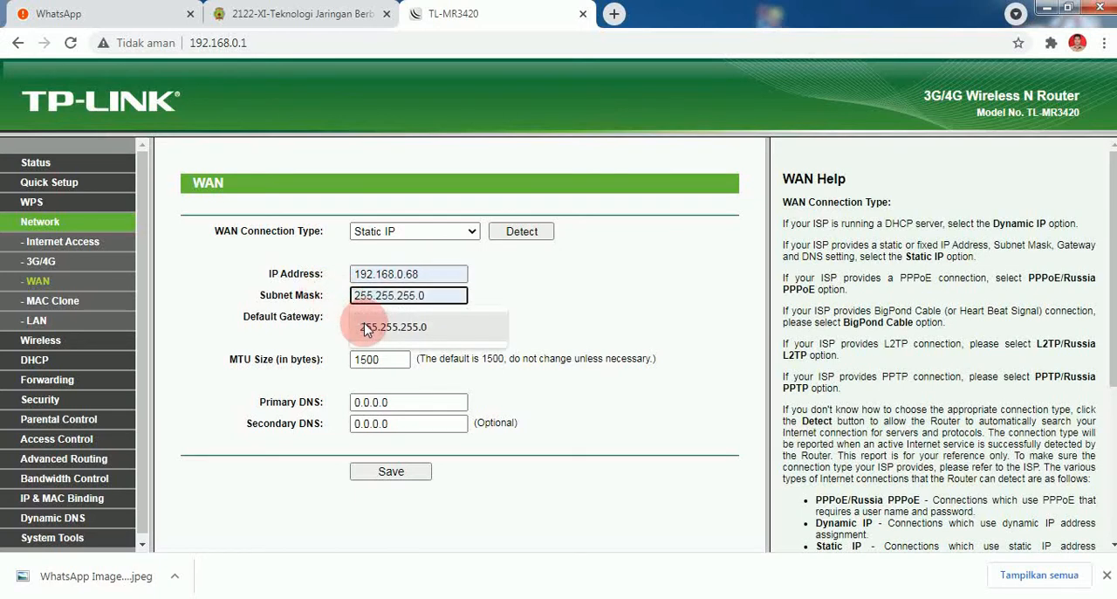
pyautogui.click(367, 323)
pyautogui.moveTo(418, 318); pyautogui.dragTo(325, 316)
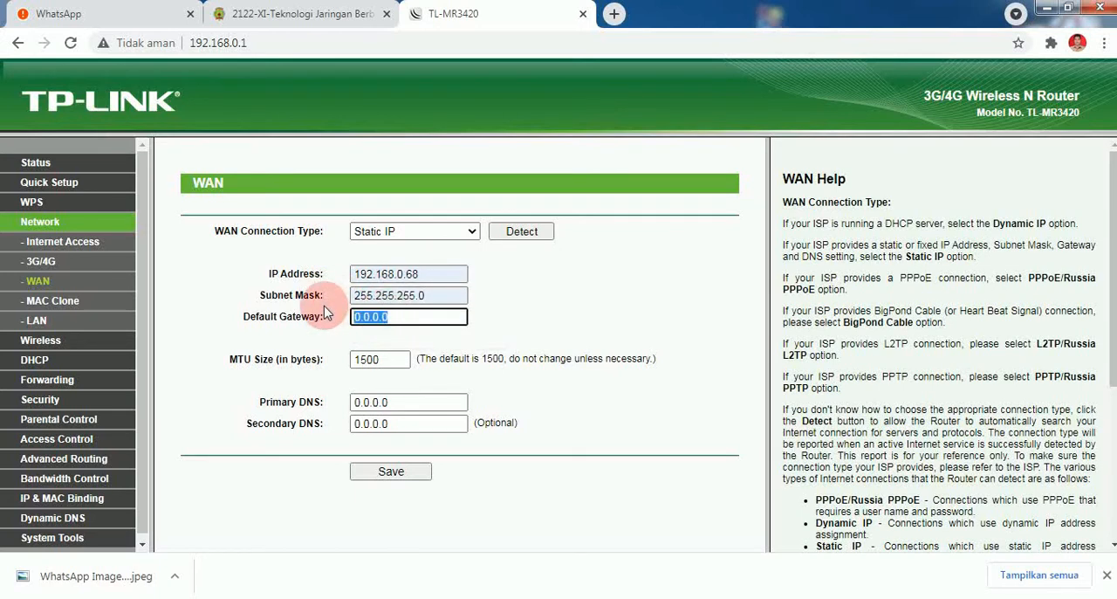
pyautogui.write('1')
pyautogui.click(369, 348)
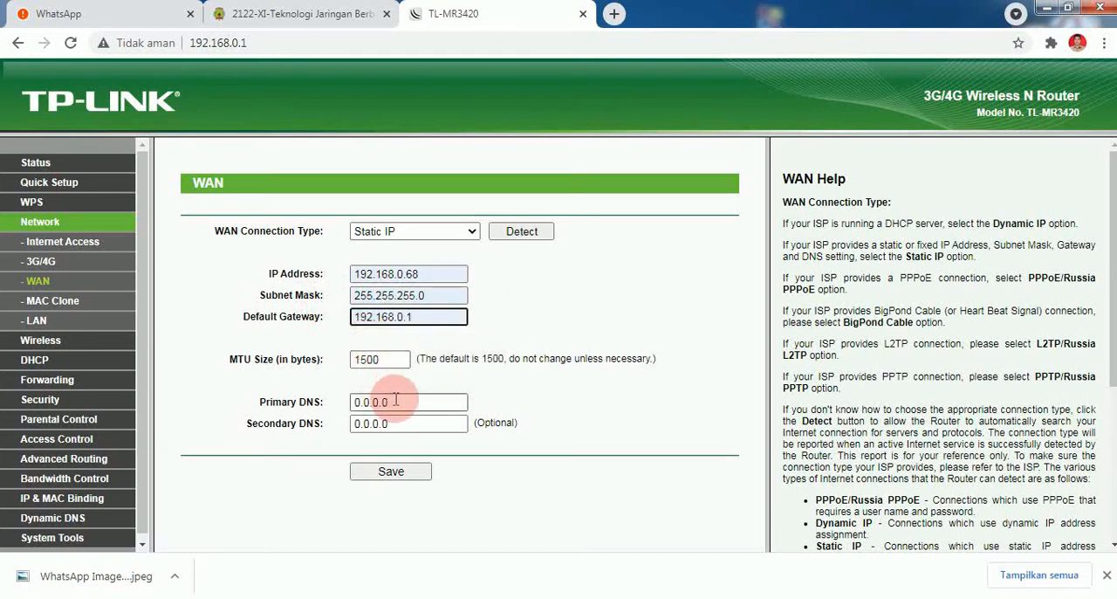
# - Set the WAN connection's primary DNS to 8.8.8.8
pyautogui.moveTo(403, 403); pyautogui.dragTo(339, 394)
pyautogui.write('8')
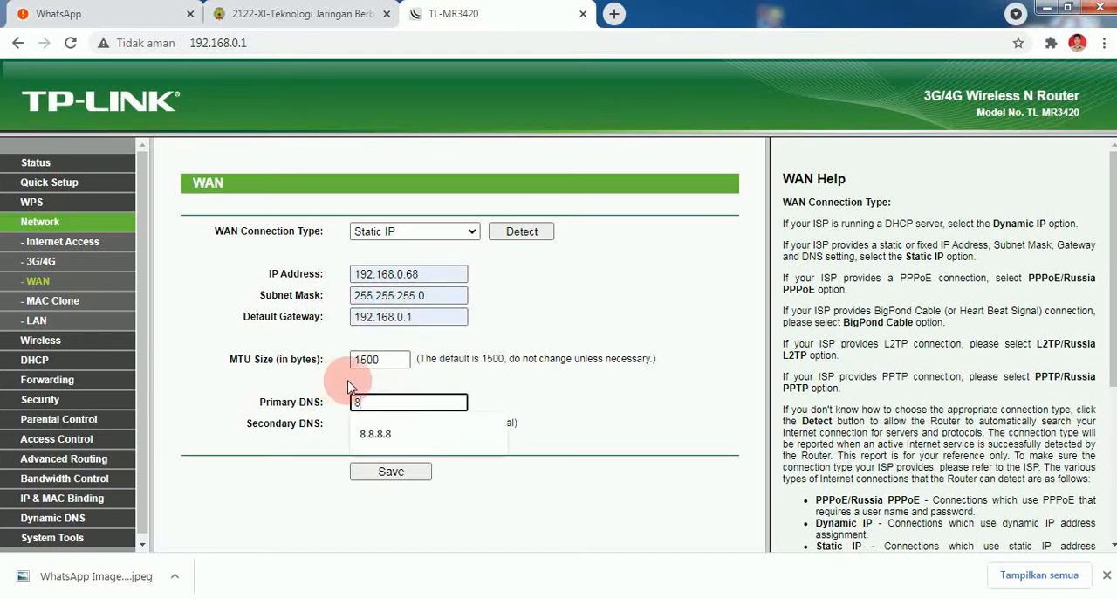
pyautogui.click(385, 428)
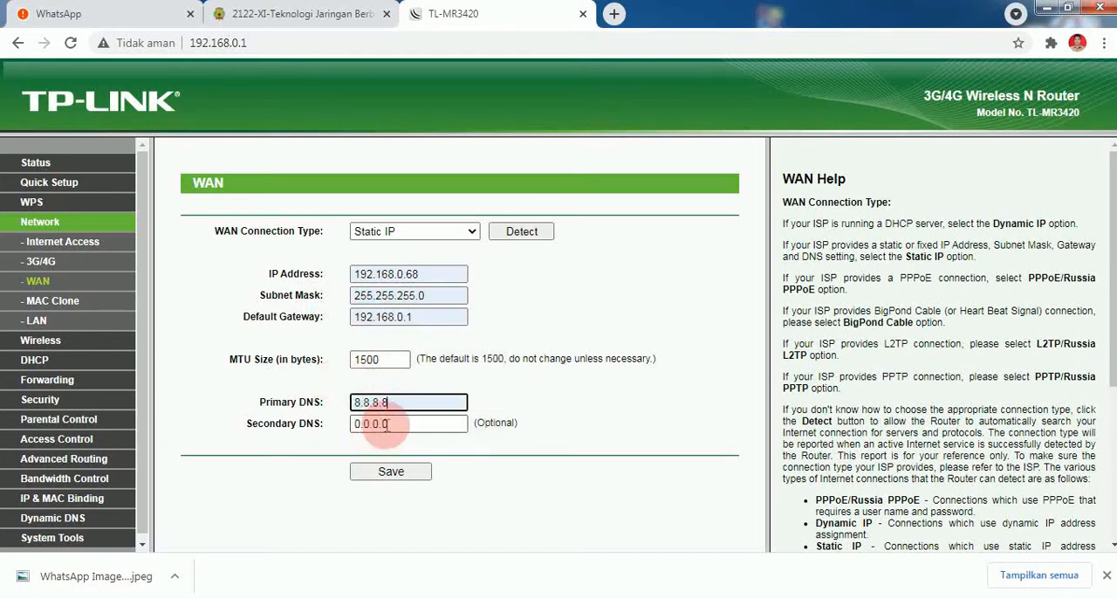
# - Try to save the static IP settings of the WAN connection
pyautogui.click(402, 474)
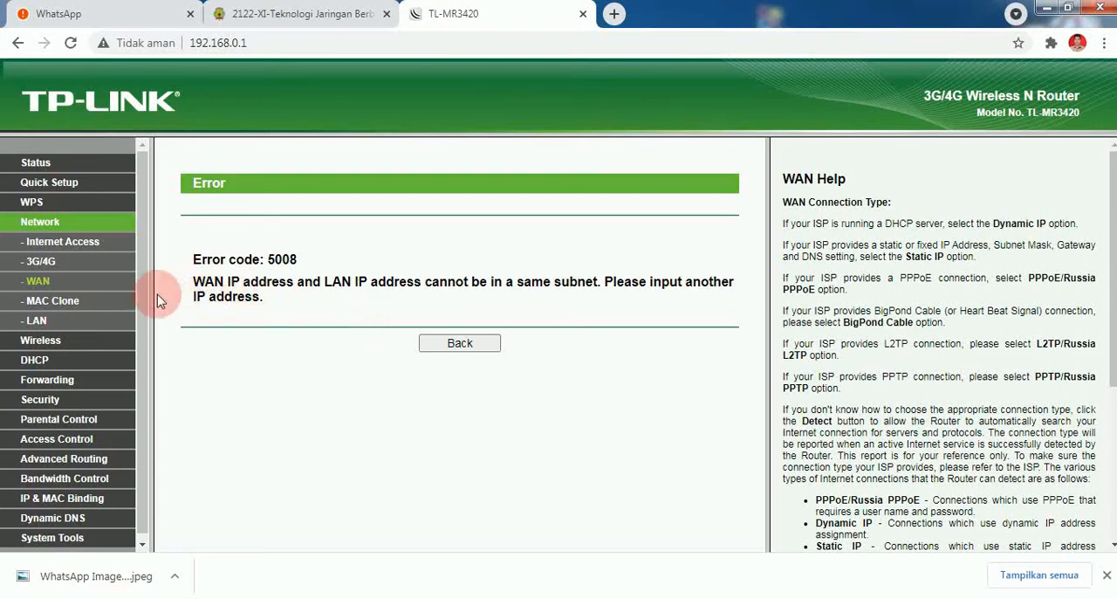
# - Change the router's LAN IP address to 192.168.1.1, save it and accept the device reboot
pyautogui.click(38, 321)
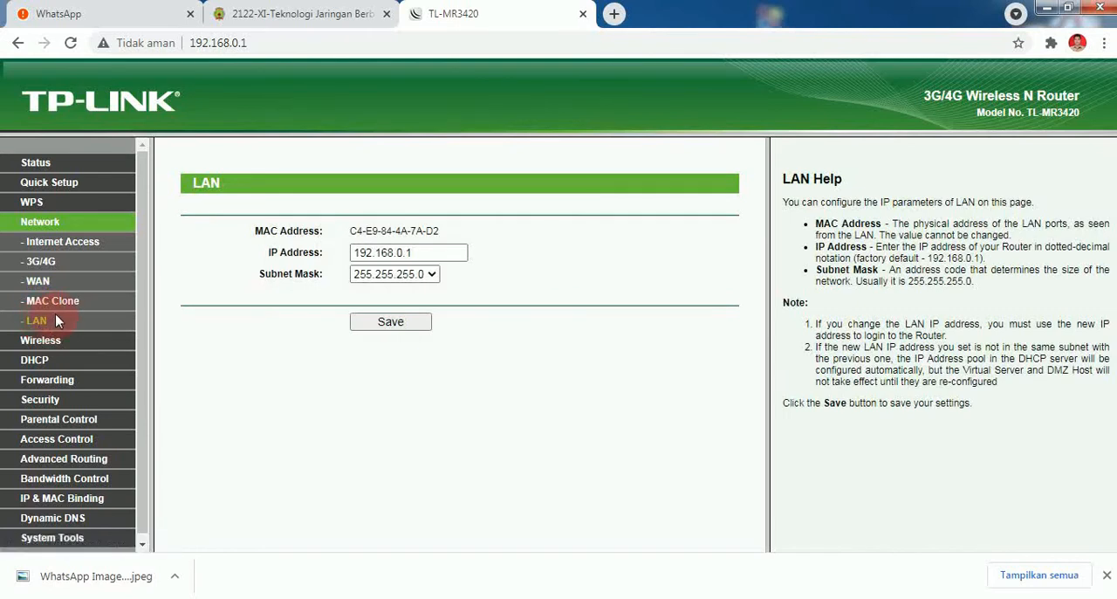
pyautogui.click(399, 252)
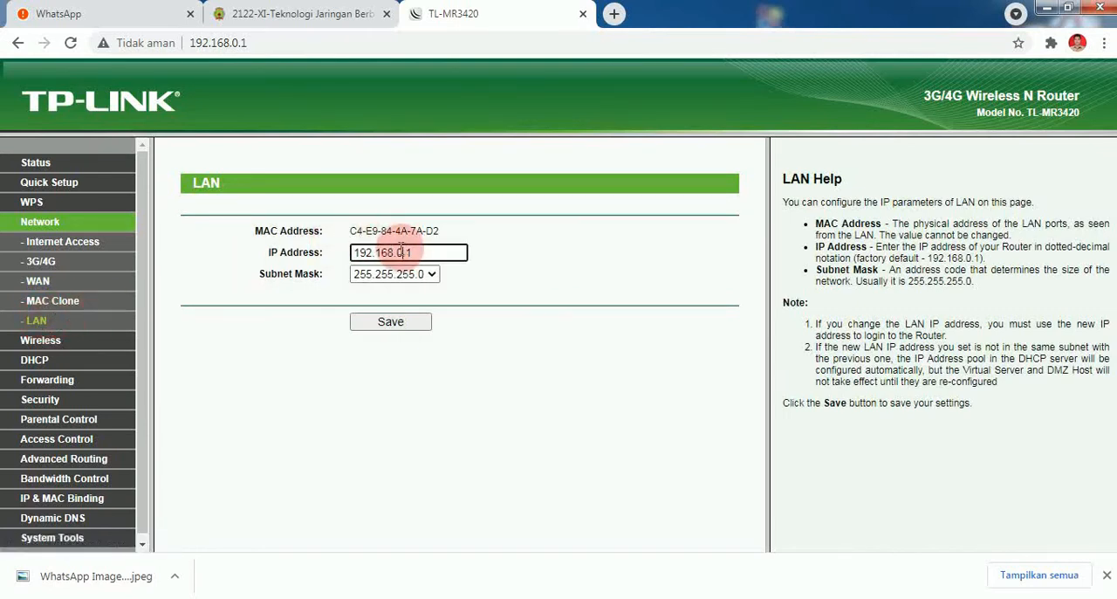
pyautogui.doubleClick(399, 252)
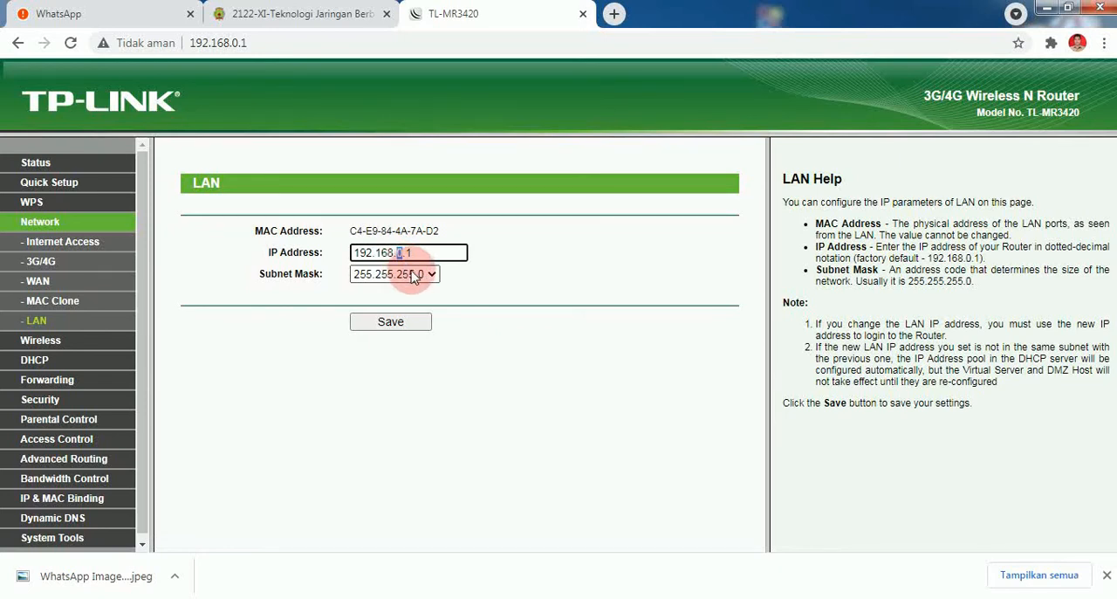
pyautogui.write('1')
pyautogui.click(414, 322)
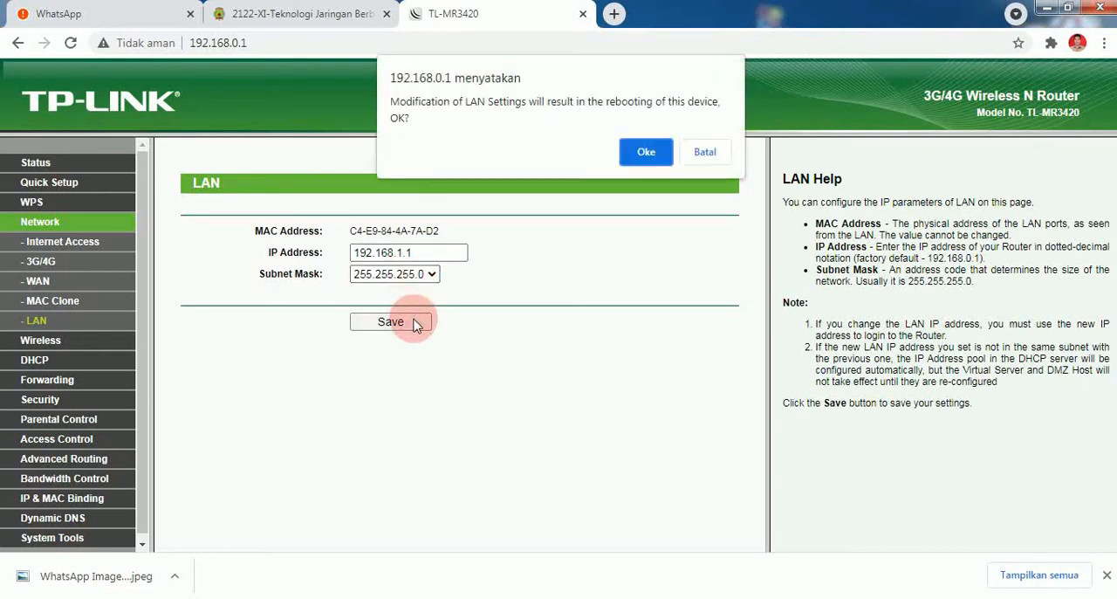
pyautogui.click(649, 160)
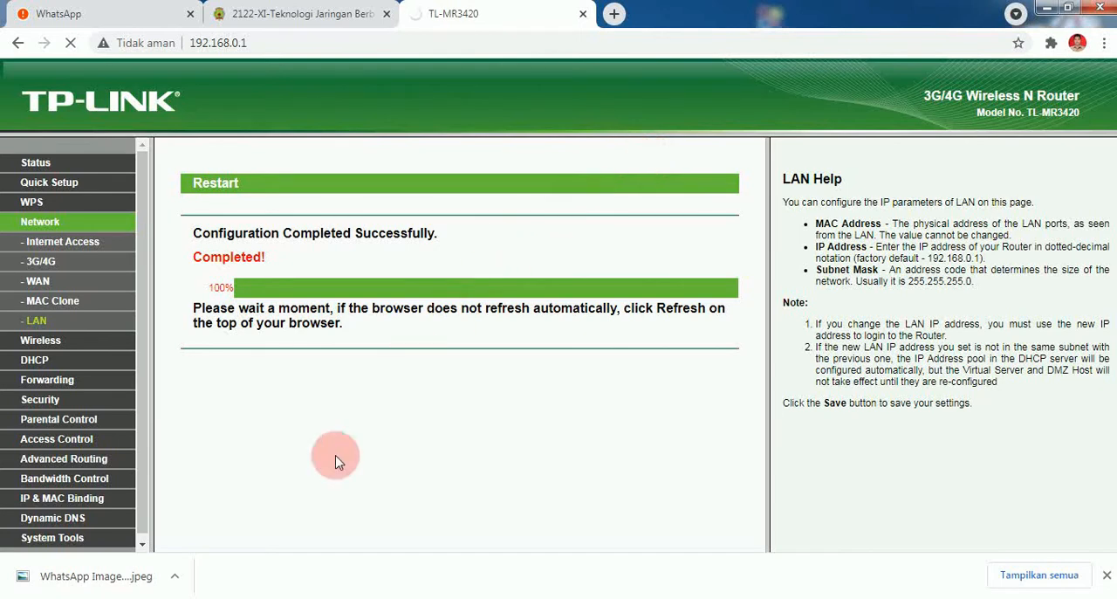
# - Switch to the Windows Network and Sharing Center and open the Local Area Connection's Internet Protocol Version 4 properties
pyautogui.click(282, 597)
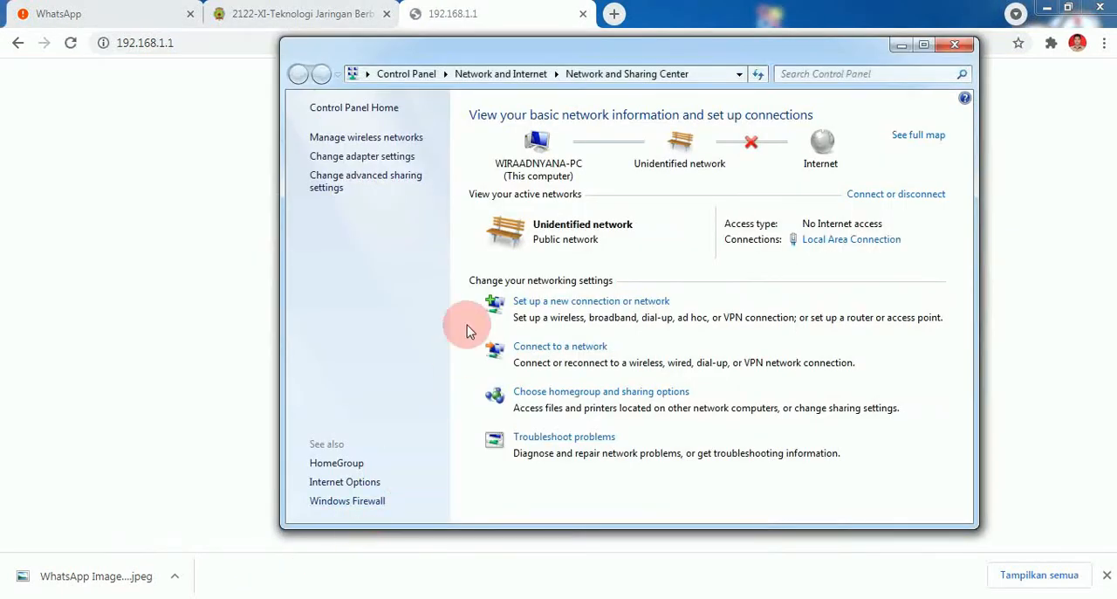
pyautogui.moveTo(568, 55); pyautogui.dragTo(472, 99)
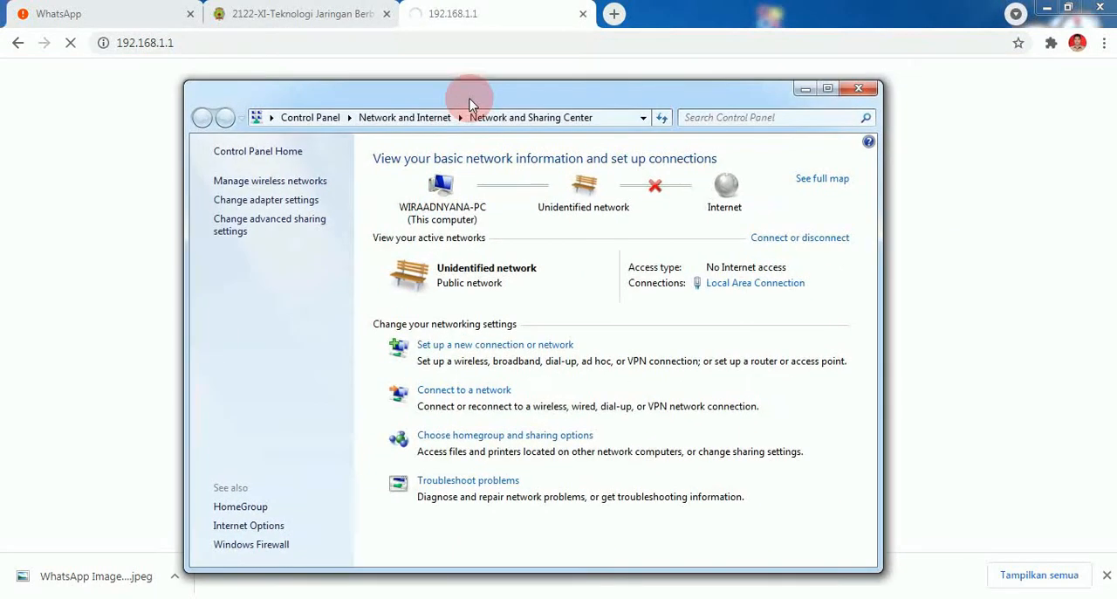
pyautogui.click(730, 287)
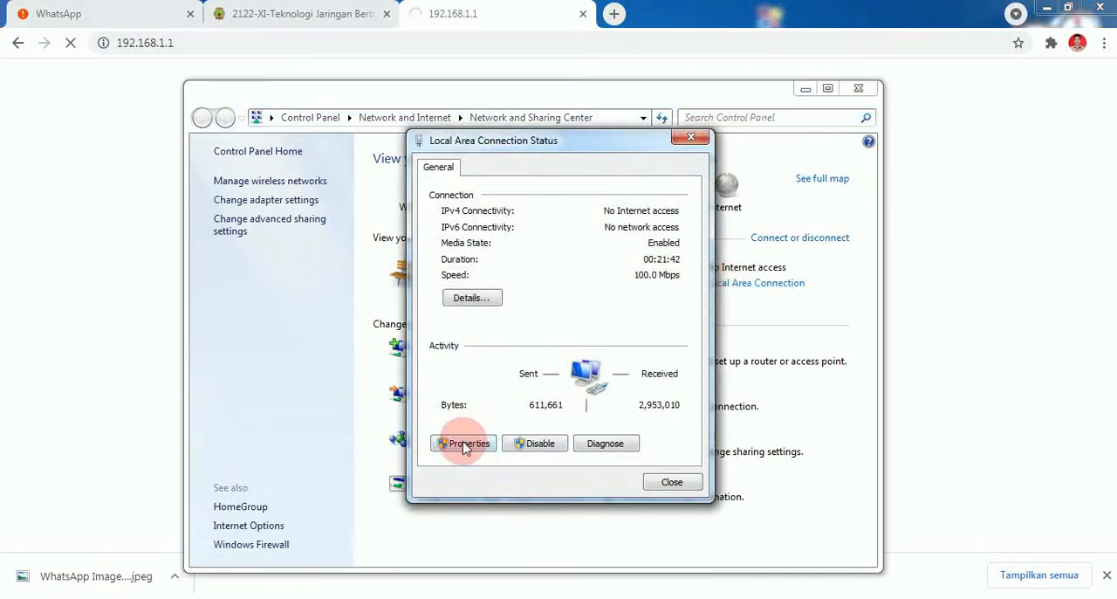
pyautogui.click(466, 445)
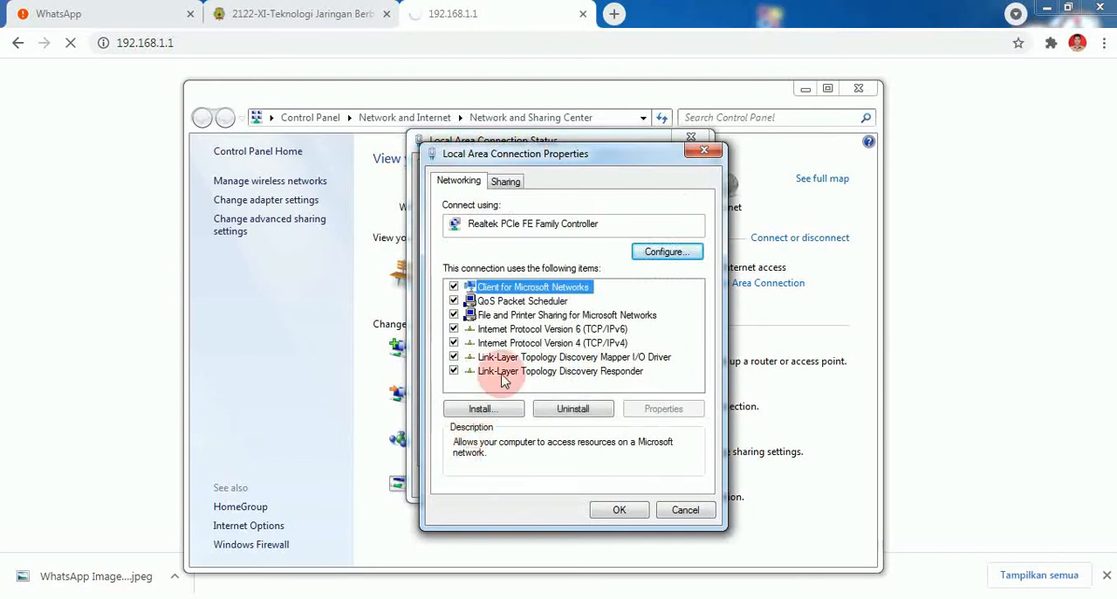
pyautogui.click(556, 342)
pyautogui.doubleClick(556, 342)
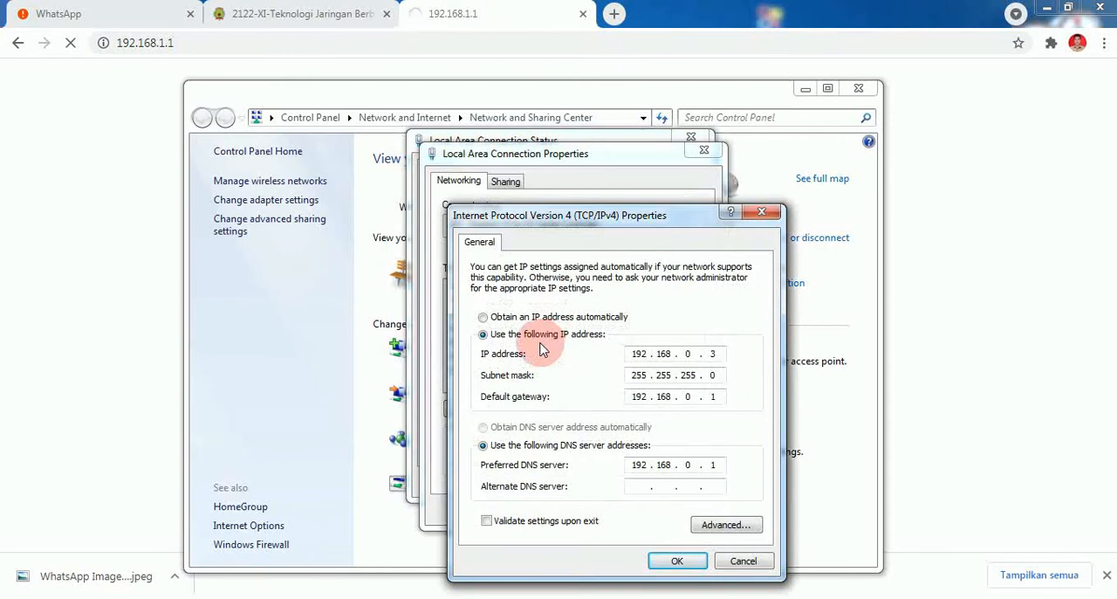
# - Set the computer's IP address to 192.168.1.3 and its default gateway and preferred DNS server to 192.168.1.1, accepting the configuration
pyautogui.doubleClick(690, 354)
pyautogui.write('1')
pyautogui.doubleClick(689, 397)
pyautogui.write('1')
pyautogui.doubleClick(689, 465)
pyautogui.write('1')
pyautogui.click(674, 561)
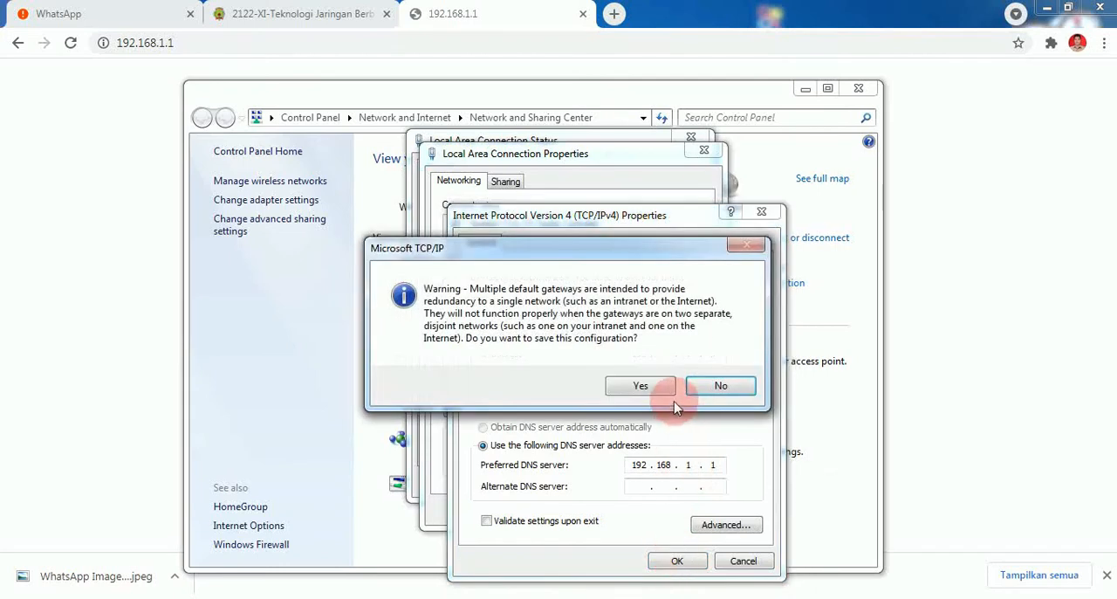
pyautogui.click(641, 385)
pyautogui.click(619, 509)
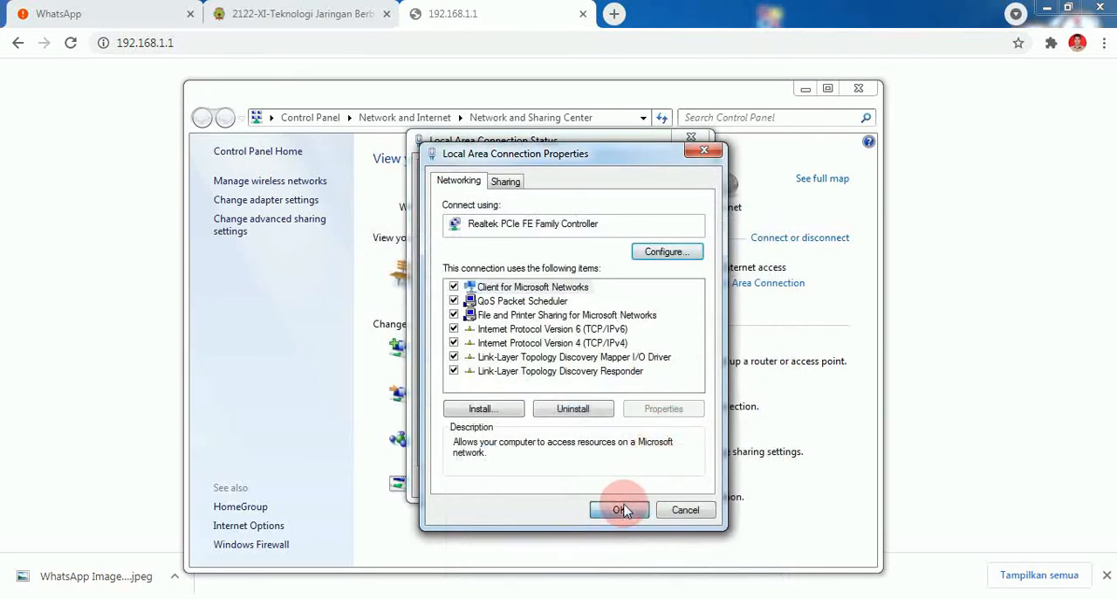
# - Check the Local Area Connection's network details for the new addresses and close its status dialogs
pyautogui.click(496, 300)
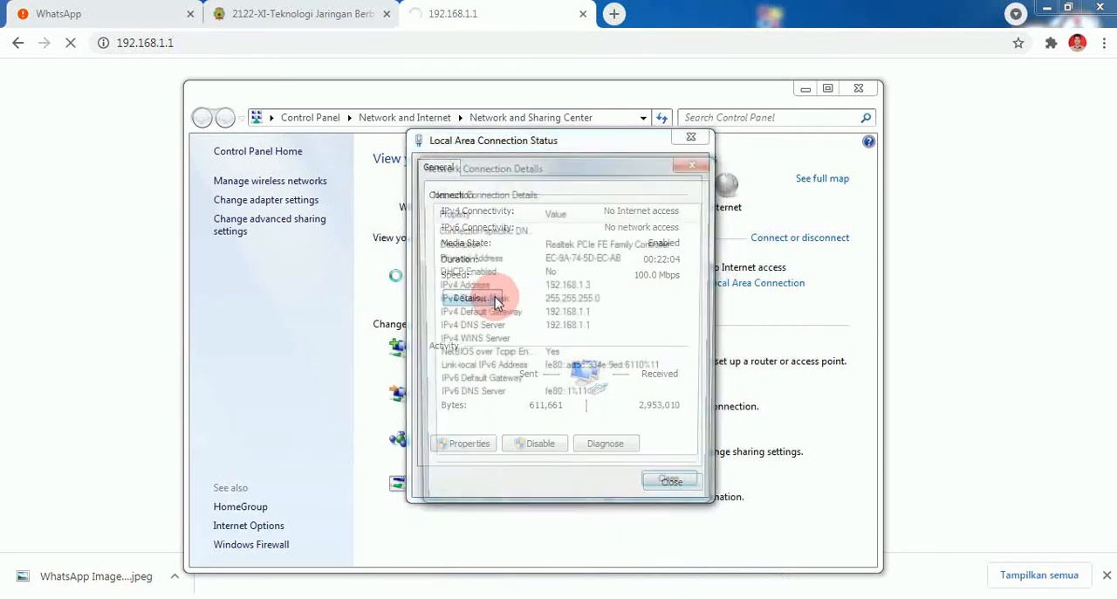
pyautogui.click(663, 485)
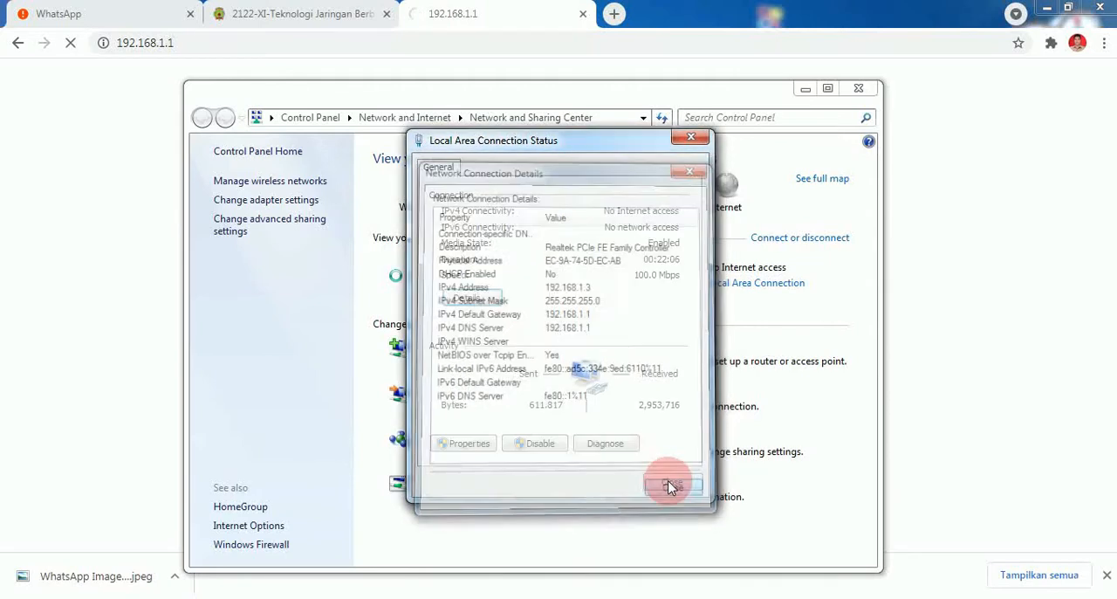
pyautogui.click(672, 485)
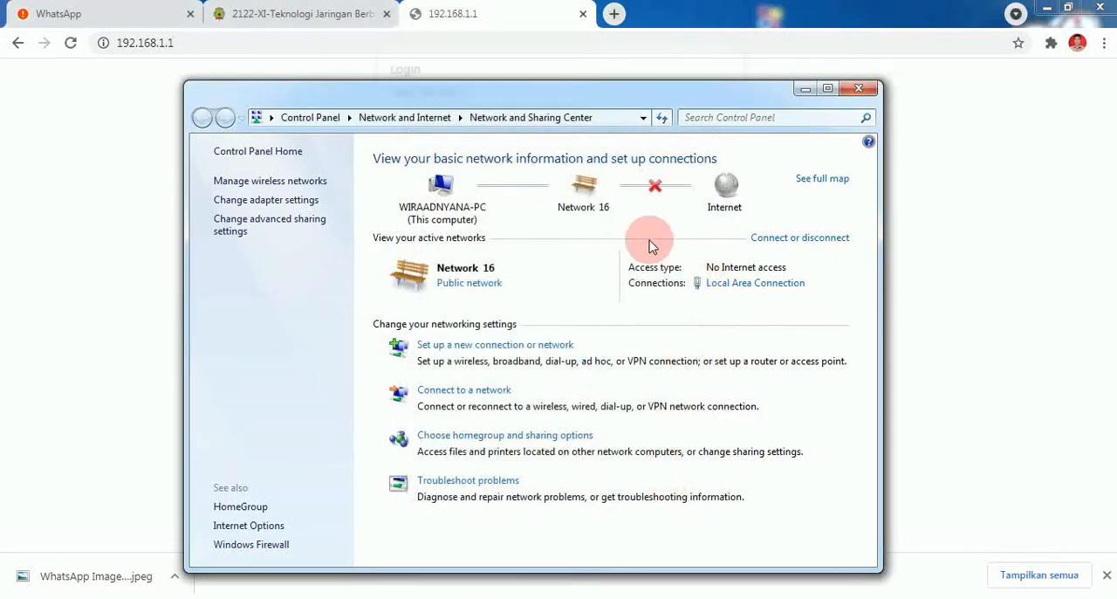
# - Return to the browser, log in to the router at 192.168.1.1 as admin with the account password, and dismiss the offer to save it
pyautogui.click(500, 10)
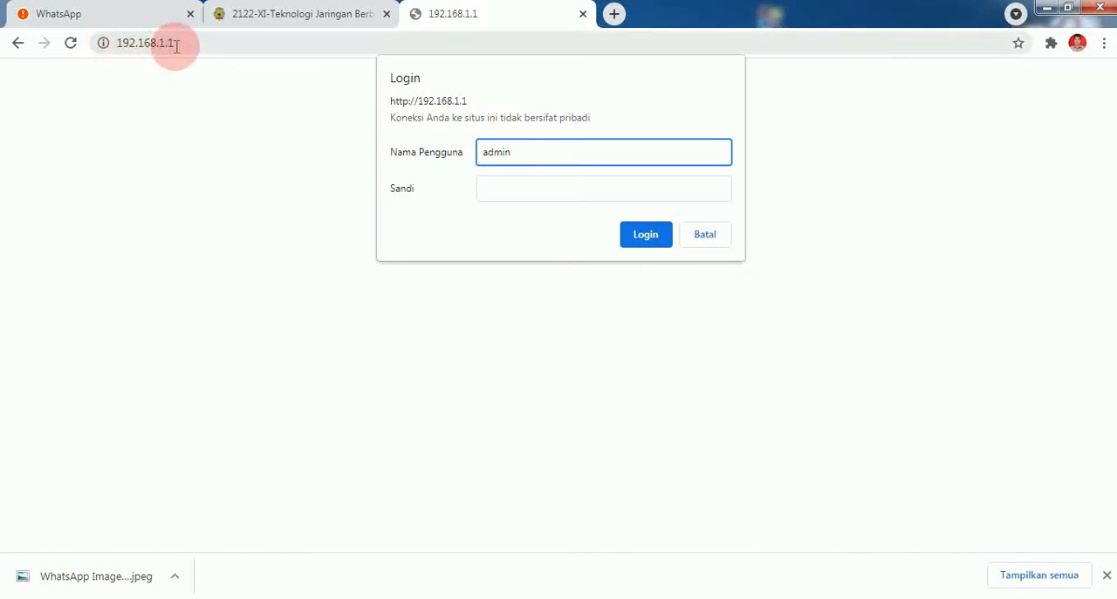
pyautogui.click(495, 193)
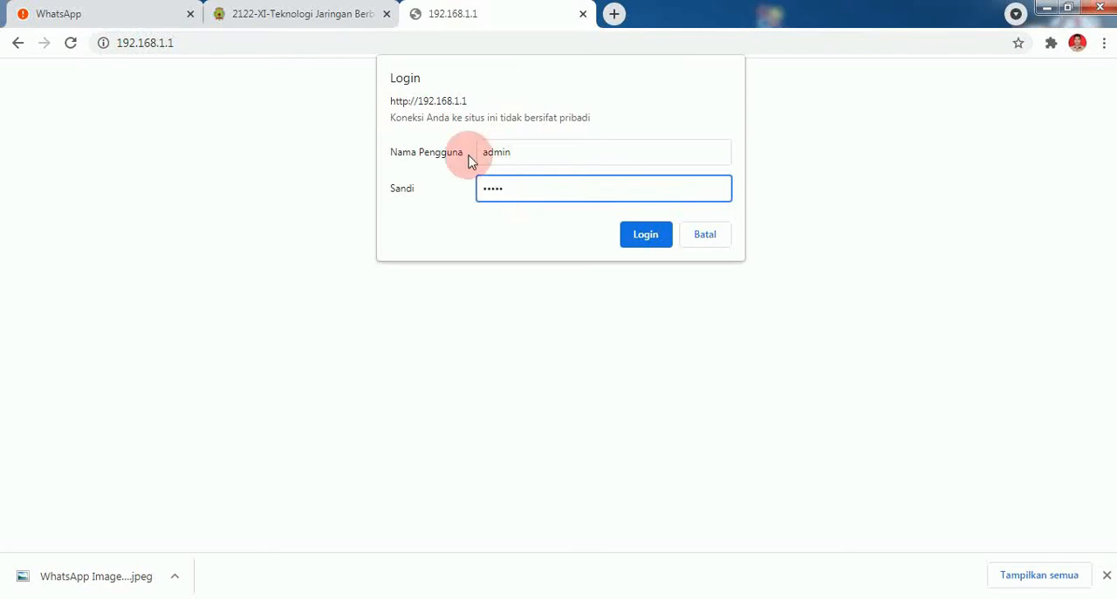
pyautogui.click(653, 235)
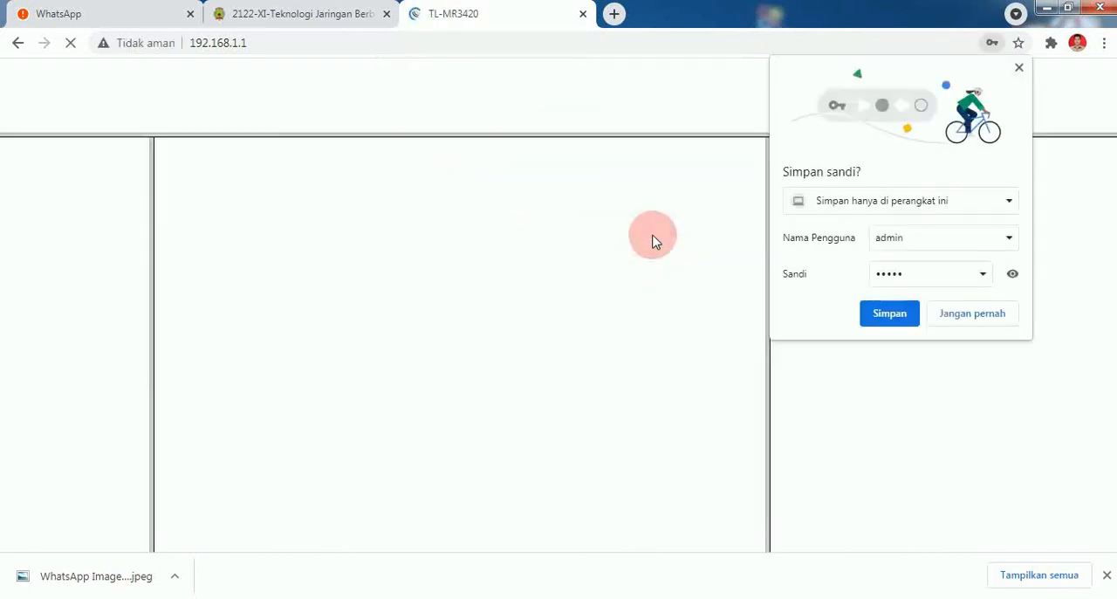
pyautogui.click(1016, 70)
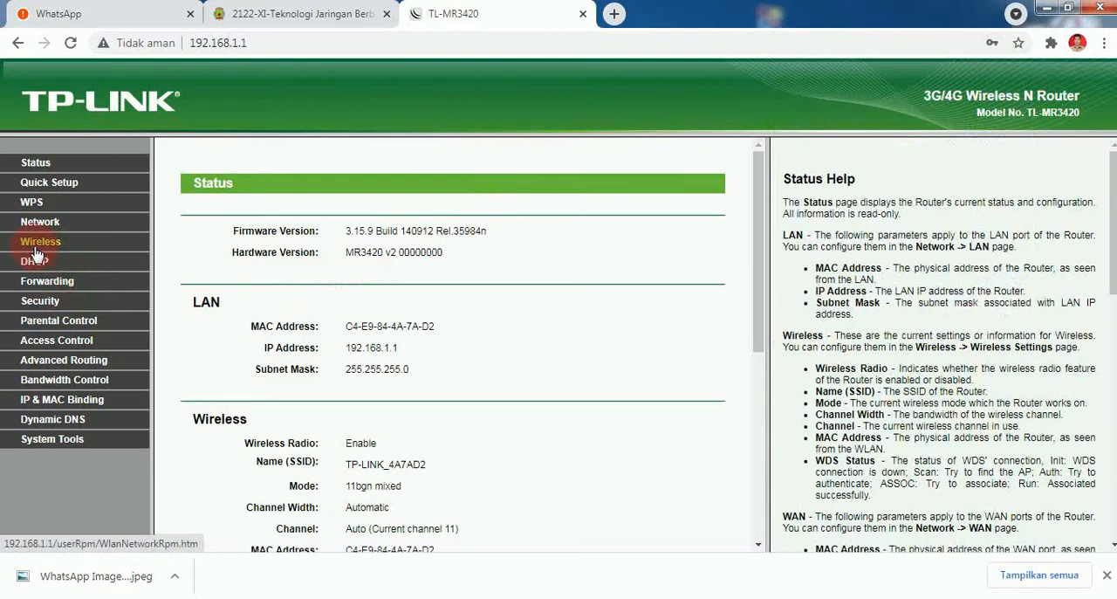
# - Set the router's WAN connection type to Static IP with IP address 192.168.0.68
pyautogui.click(44, 222)
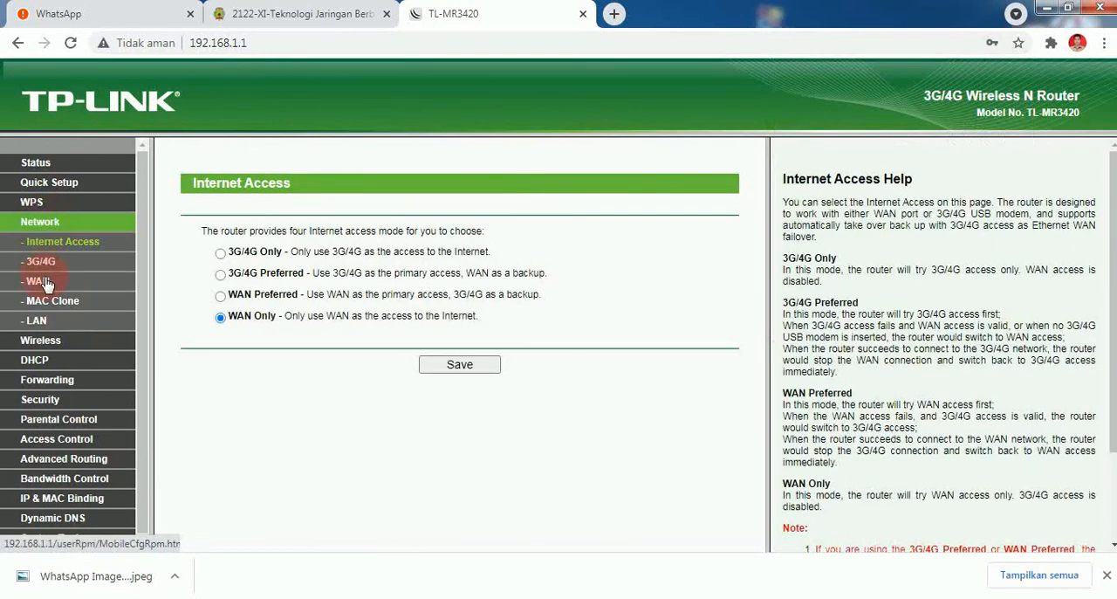
pyautogui.click(38, 280)
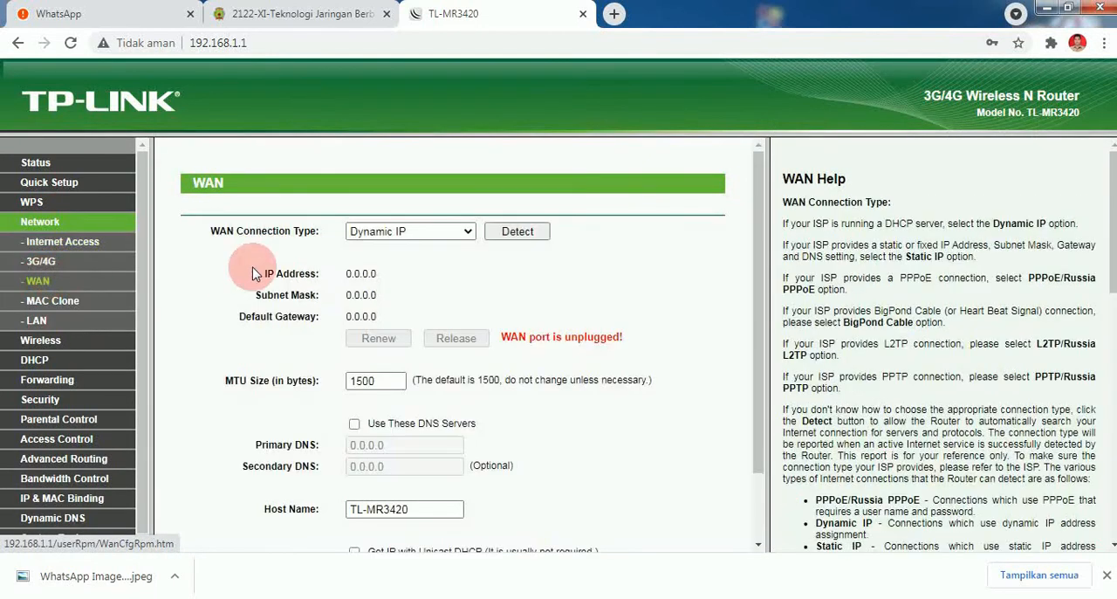
pyautogui.click(424, 230)
pyautogui.click(425, 263)
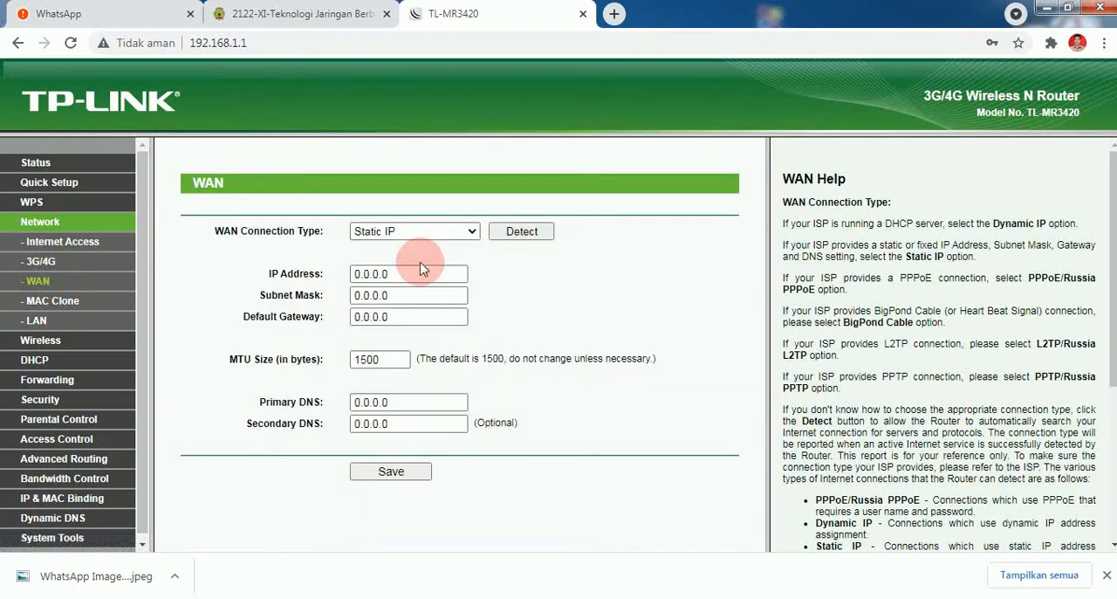
pyautogui.moveTo(415, 274); pyautogui.dragTo(290, 273)
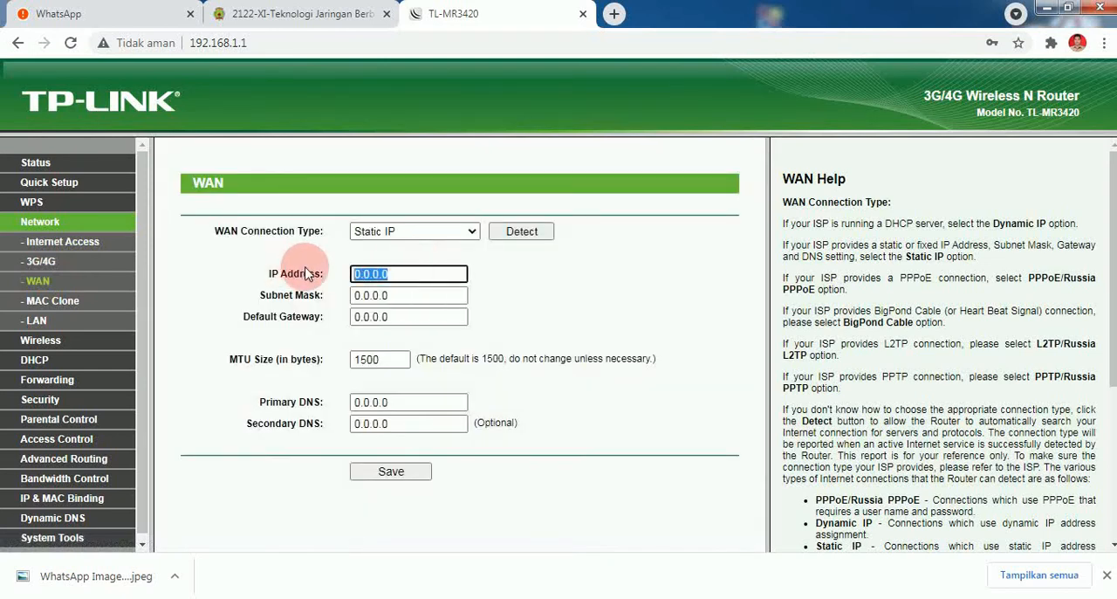
pyautogui.write('192')
pyautogui.click(424, 305)
# - Enter 255.255.255.0 as the WAN subnet mask and 192.168.0.1 as its default gateway
pyautogui.press('Tab')
pyautogui.write('25')
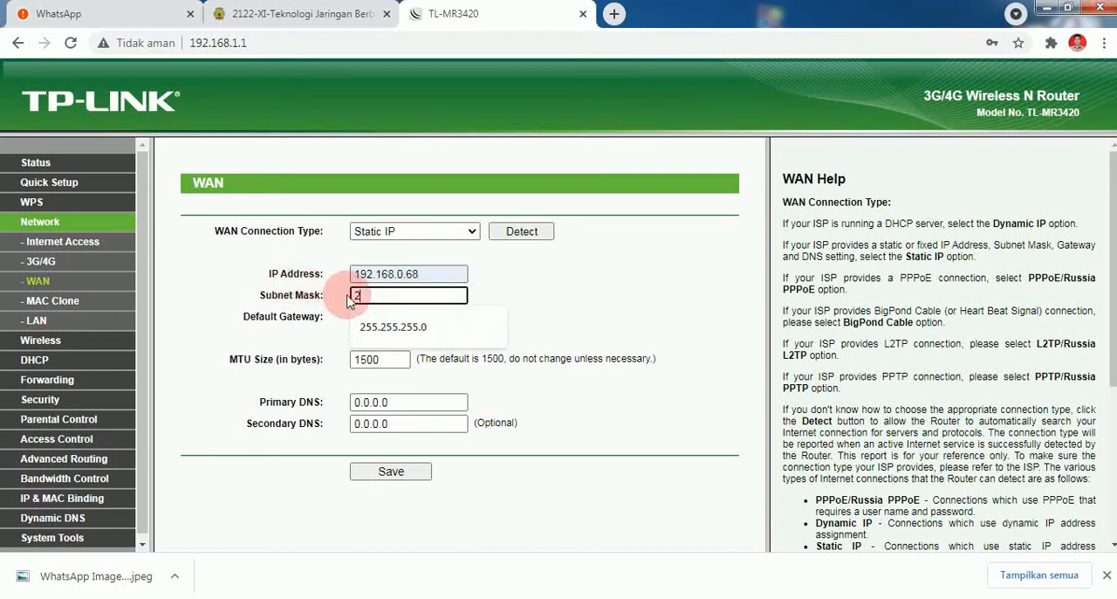
pyautogui.click(387, 321)
pyautogui.press('Tab')
pyautogui.write('192')
pyautogui.click(375, 347)
# - Set the WAN primary DNS to 8.8.8.8 and save the WAN settings
pyautogui.doubleClick(403, 406)
pyautogui.write('168.0.1')
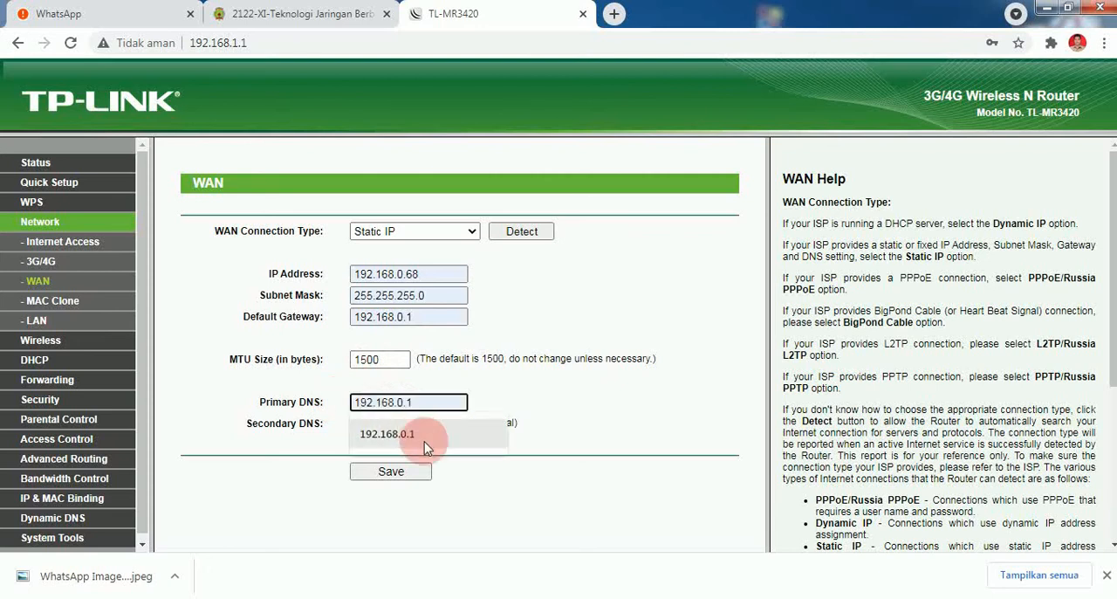
pyautogui.write('8.8.8.8')
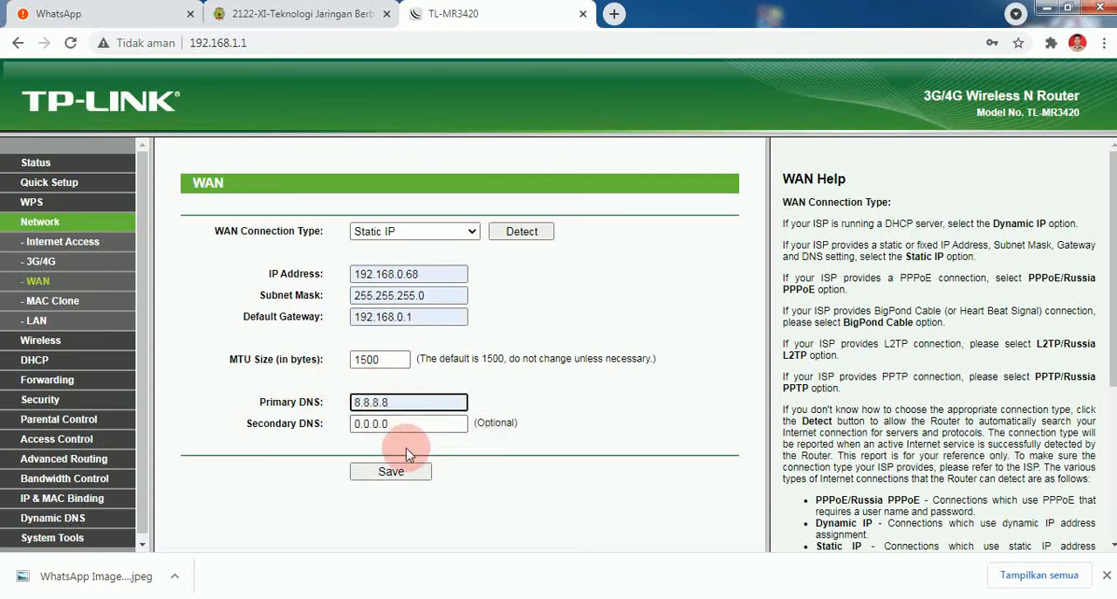
pyautogui.click(398, 471)
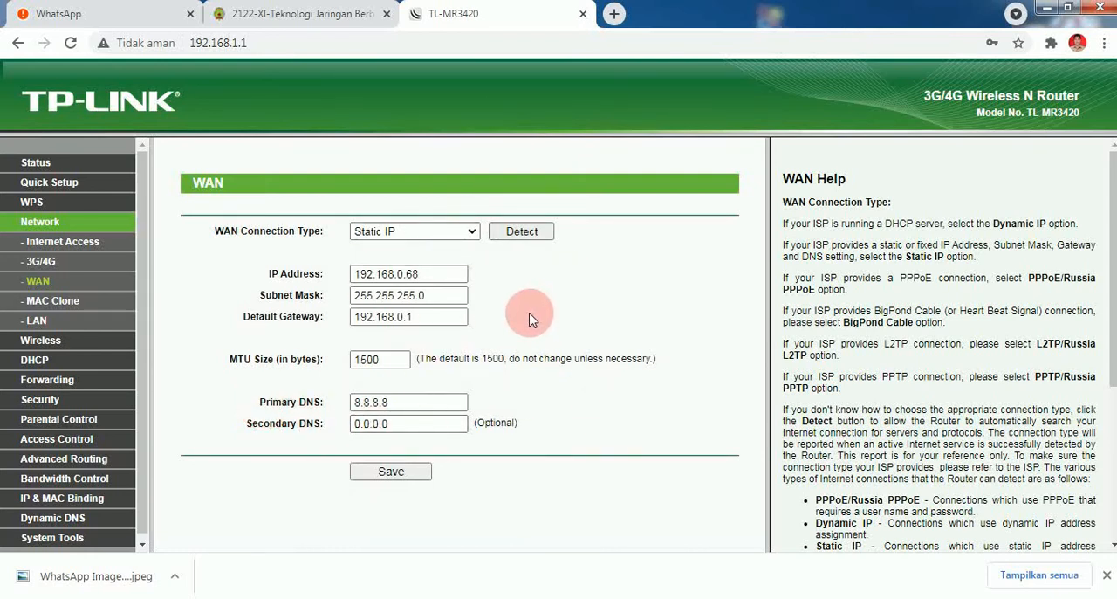
# - Rename the wireless network to Latihan 2 in the wireless settings and save the change
pyautogui.click(50, 346)
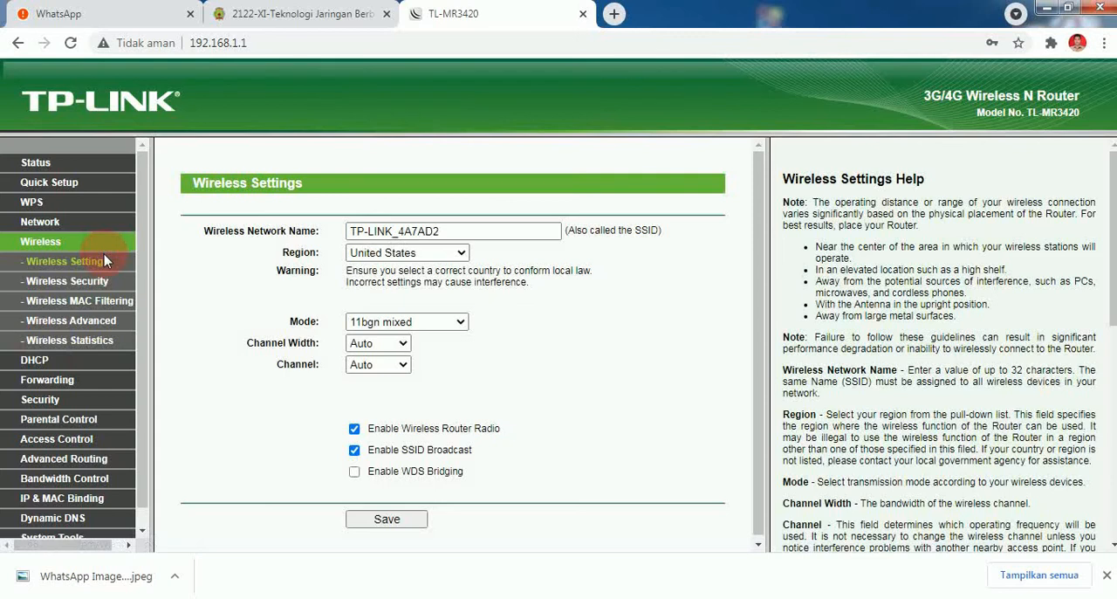
pyautogui.moveTo(474, 229); pyautogui.dragTo(273, 230)
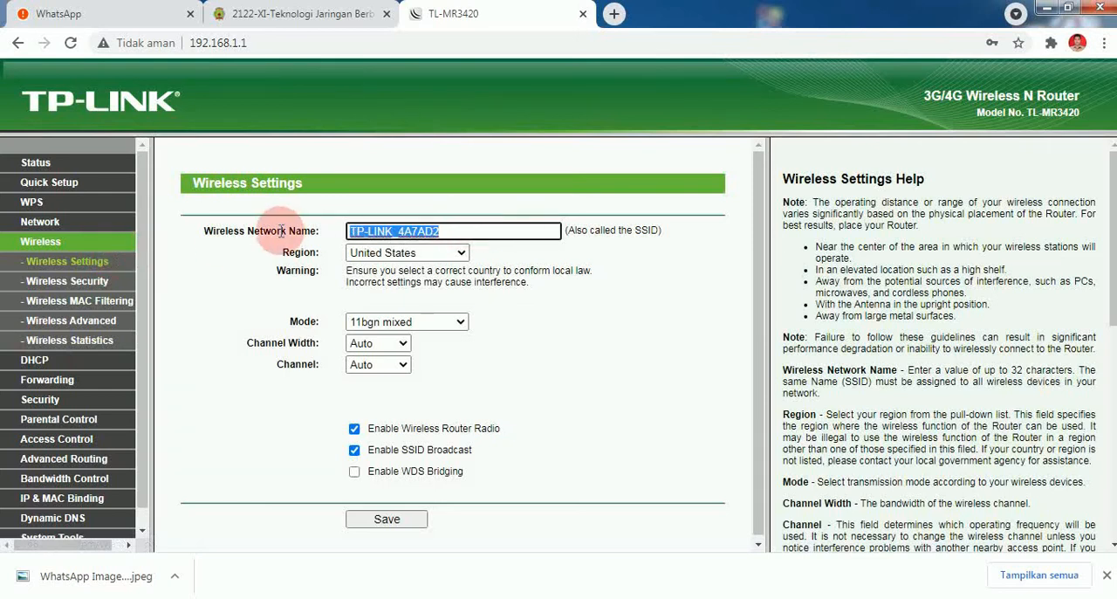
pyautogui.write('Latihan 2')
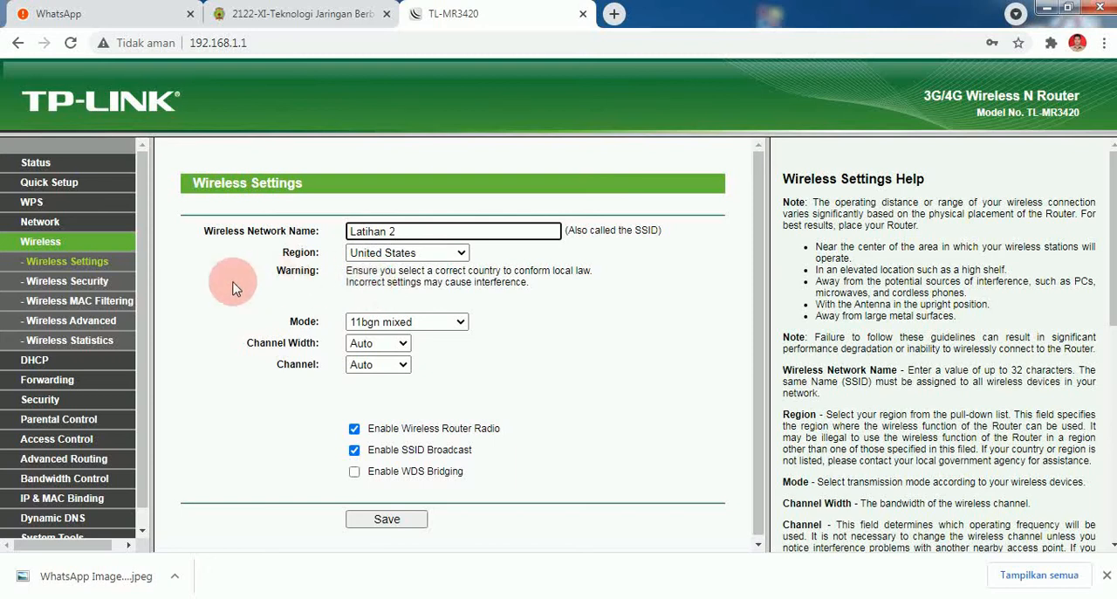
pyautogui.click(420, 519)
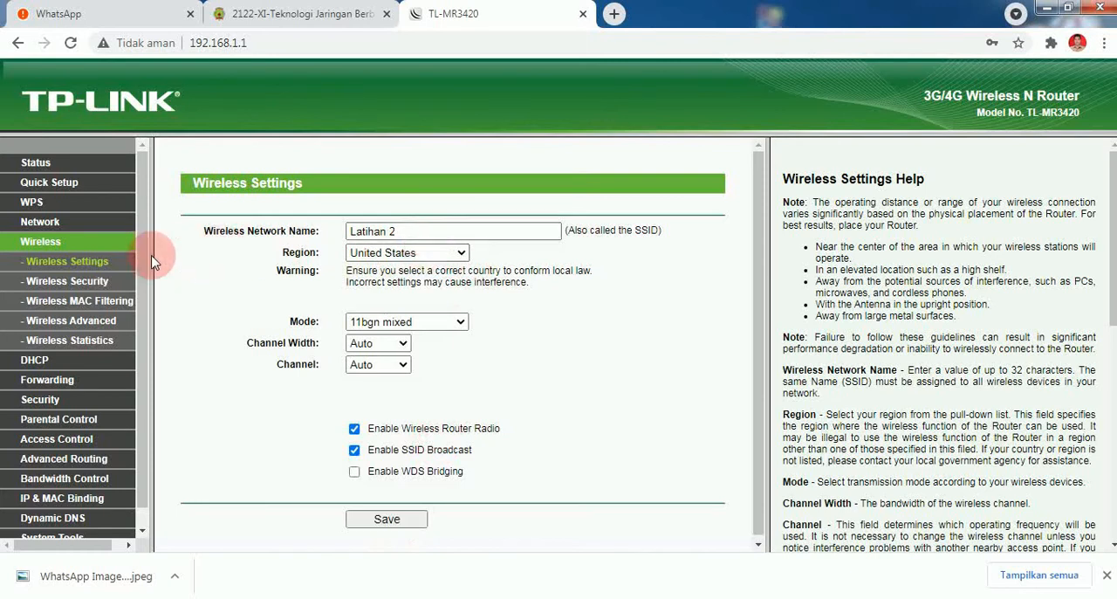
# - Replace the WPA/WPA2-Personal wireless password in the wireless security settings and save the change
pyautogui.click(87, 281)
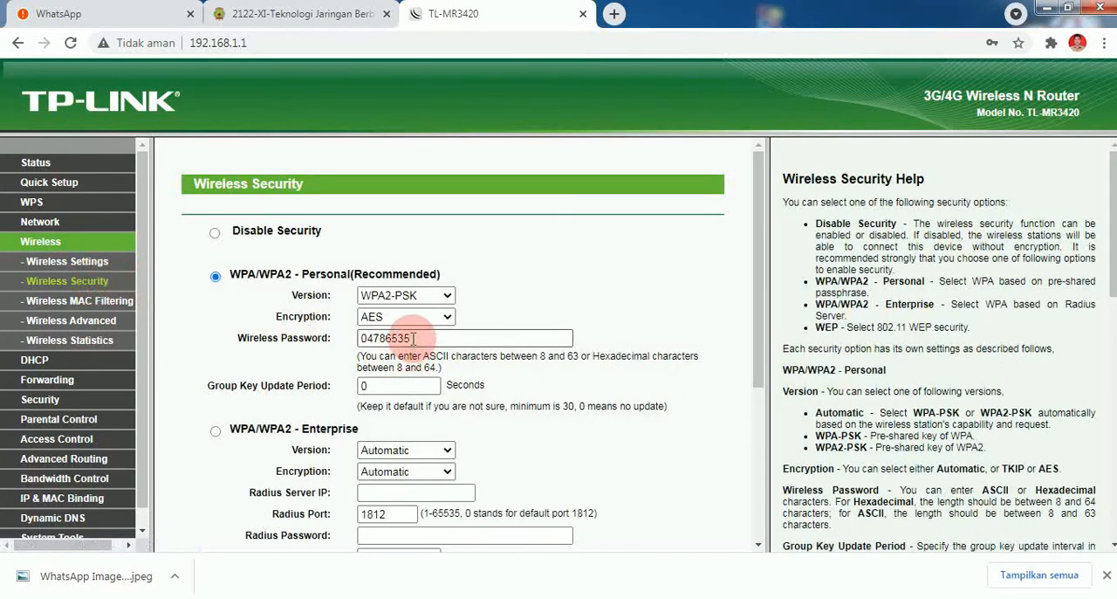
pyautogui.doubleClick(414, 338)
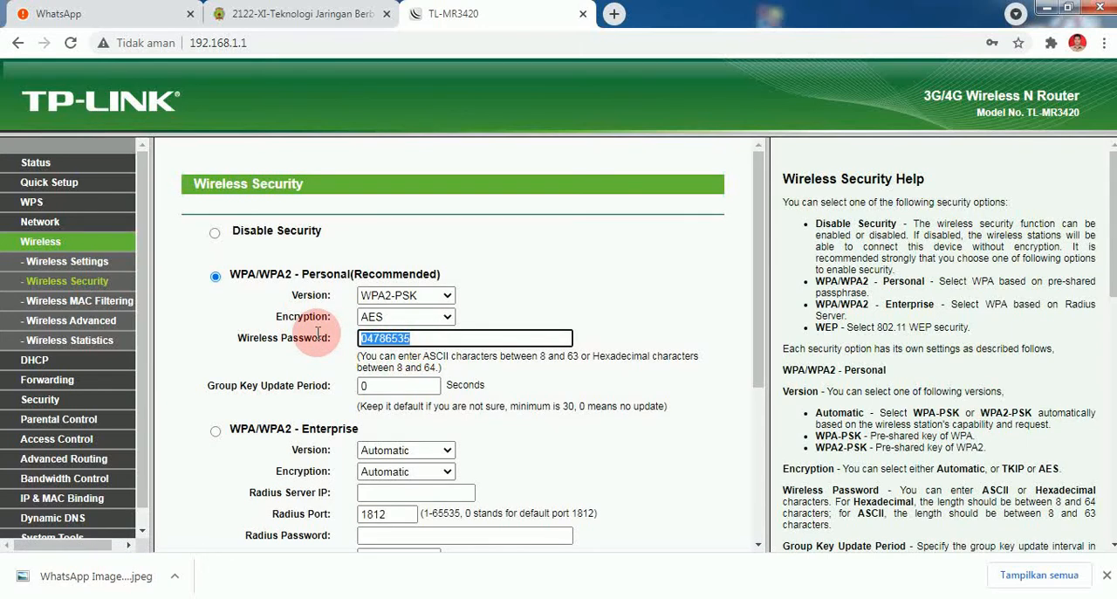
pyautogui.write('latihan')
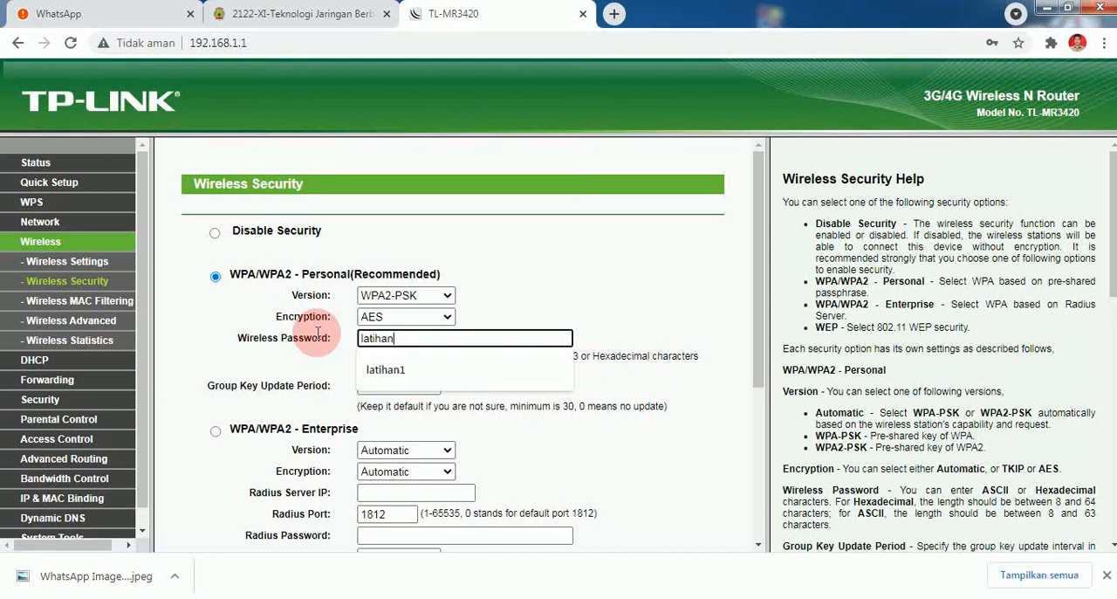
pyautogui.write('2')
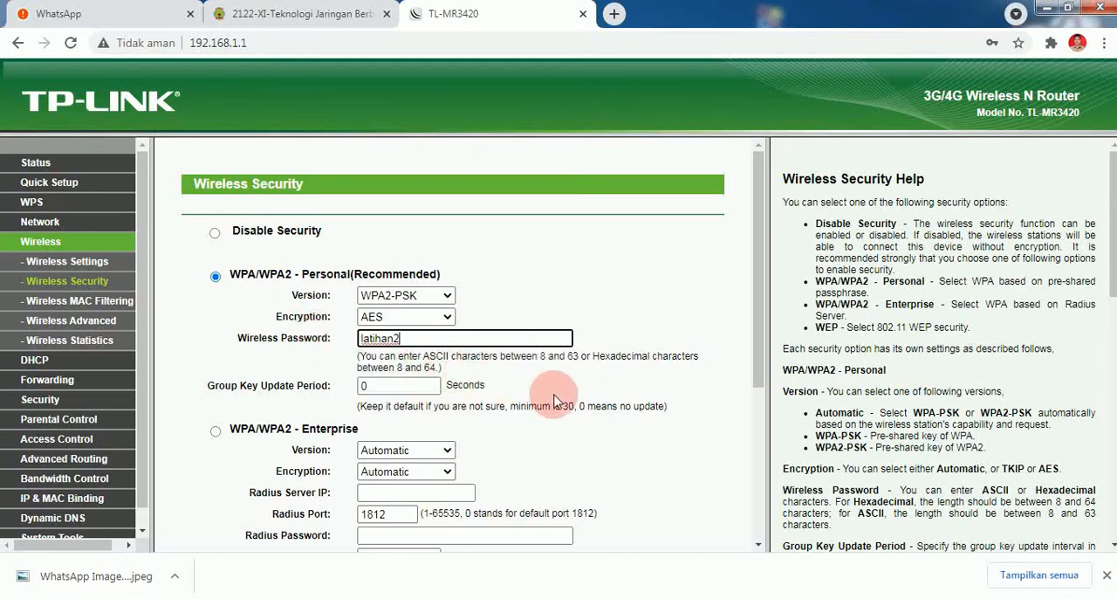
pyautogui.scroll(-3, 554, 401)
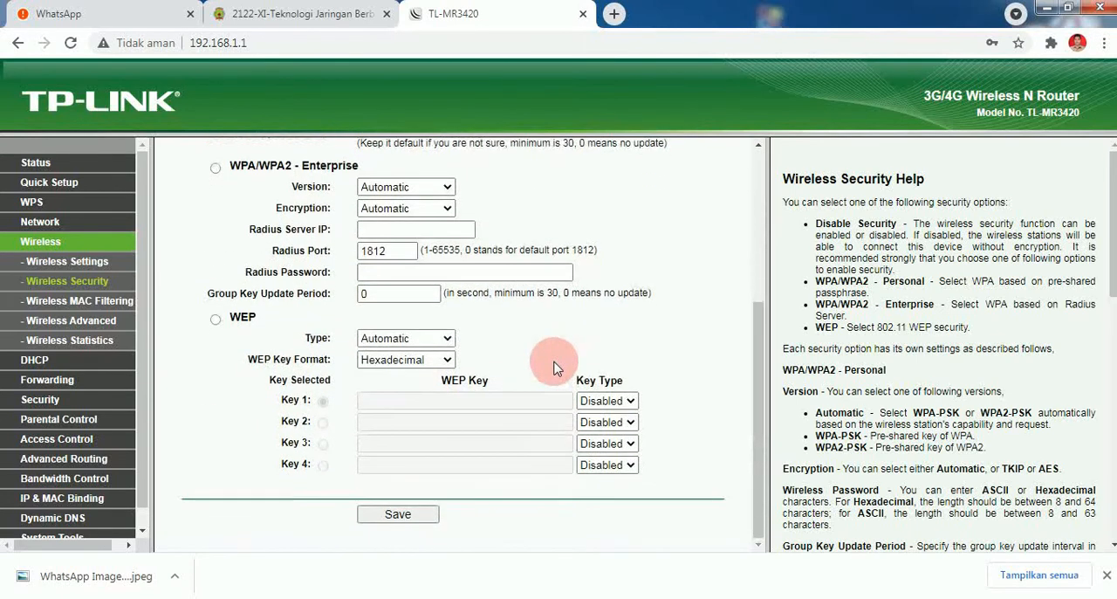
pyautogui.click(397, 513)
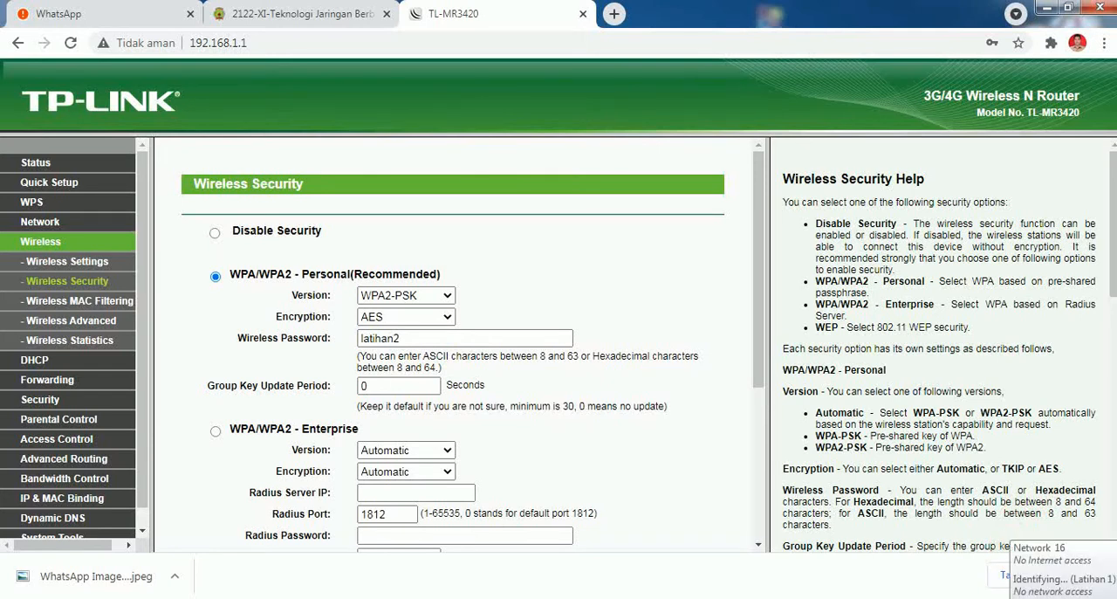
# - Check the computer's list of available wireless networks for Latihan 2, and save the router's wireless security settings again
pyautogui.click(1021, 597)
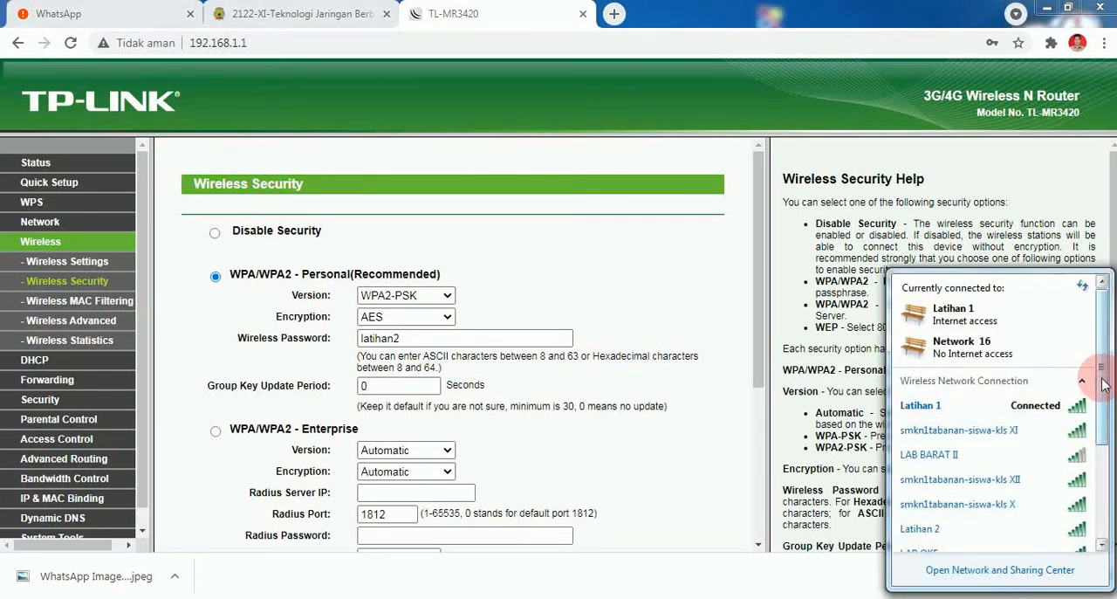
pyautogui.moveTo(1103, 385); pyautogui.dragTo(1110, 410)
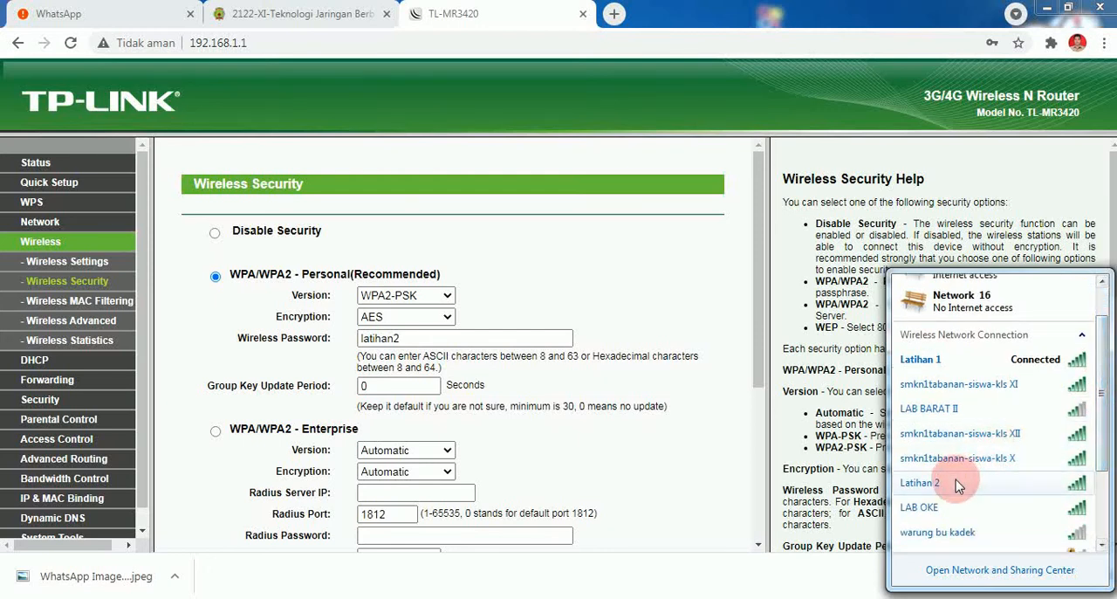
pyautogui.moveTo(956, 481)
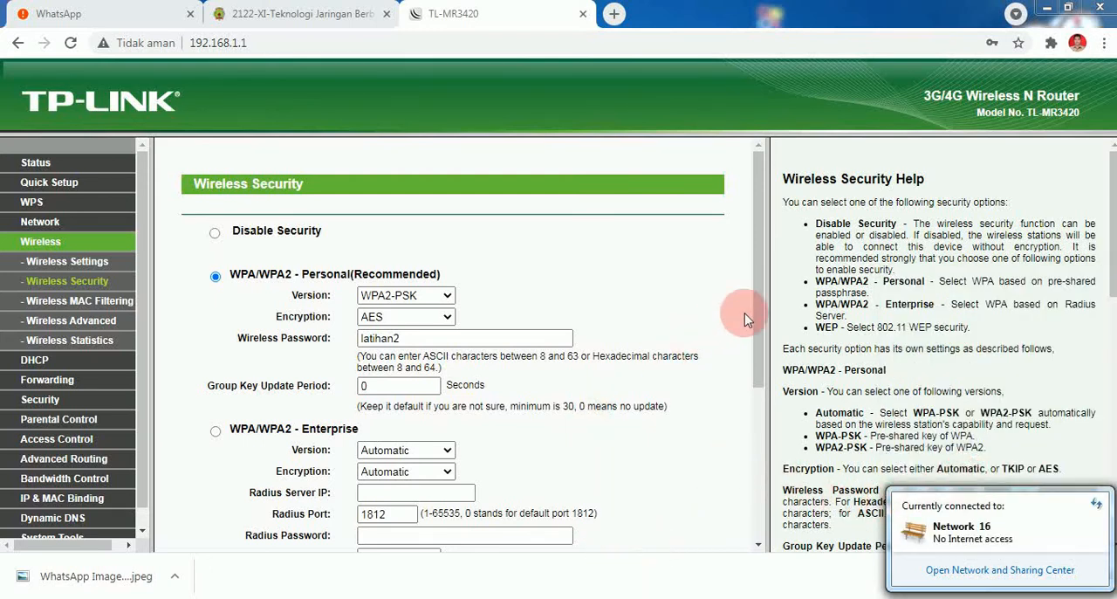
pyautogui.moveTo(757, 323); pyautogui.dragTo(772, 468)
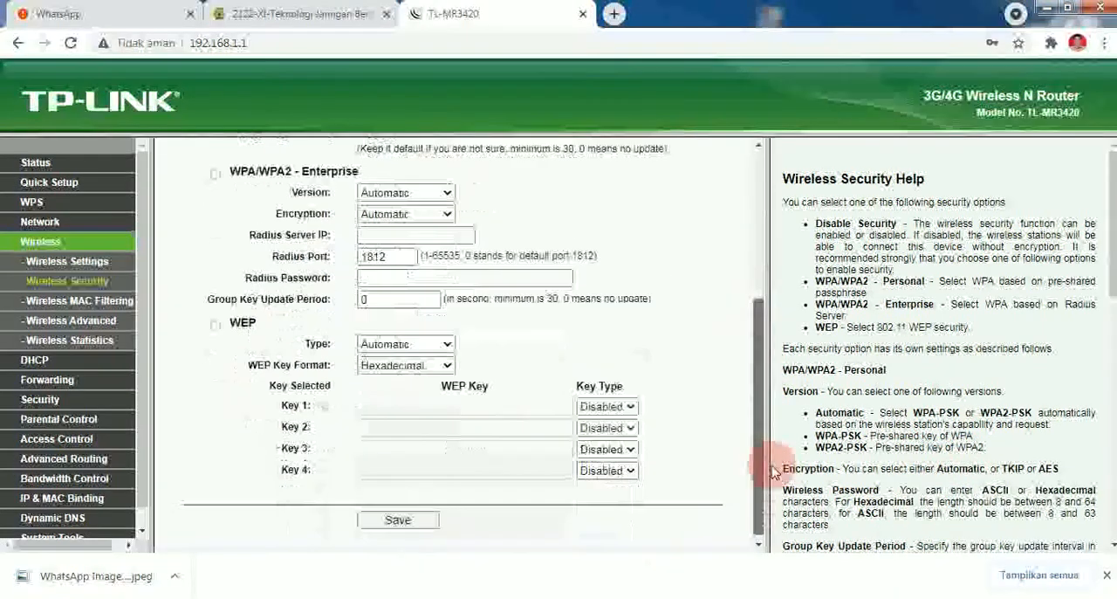
pyautogui.click(397, 520)
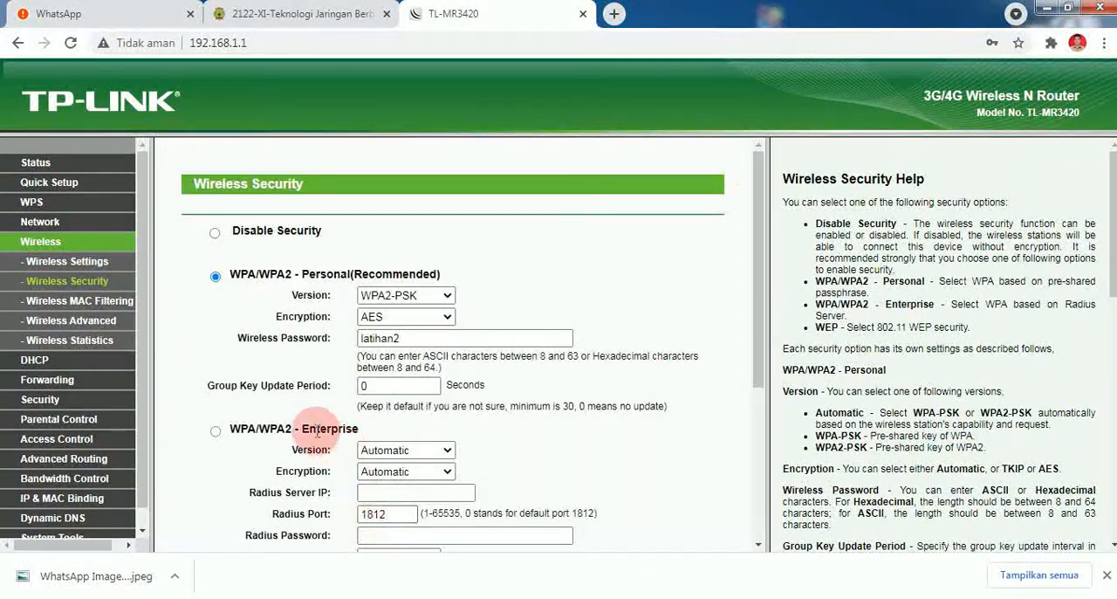
# - In the DHCP settings, set the default gateway to 192.168.0.1 and the primary DNS to 8.8.8.8
pyautogui.click(35, 360)
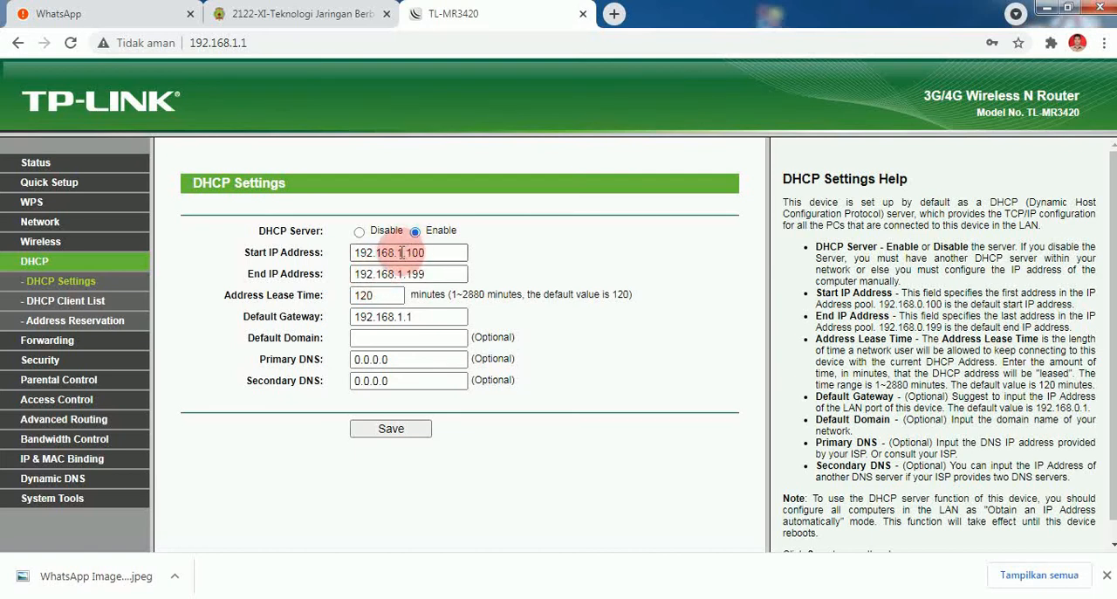
pyautogui.click(406, 317)
pyautogui.moveTo(404, 317); pyautogui.dragTo(398, 317)
pyautogui.write('0')
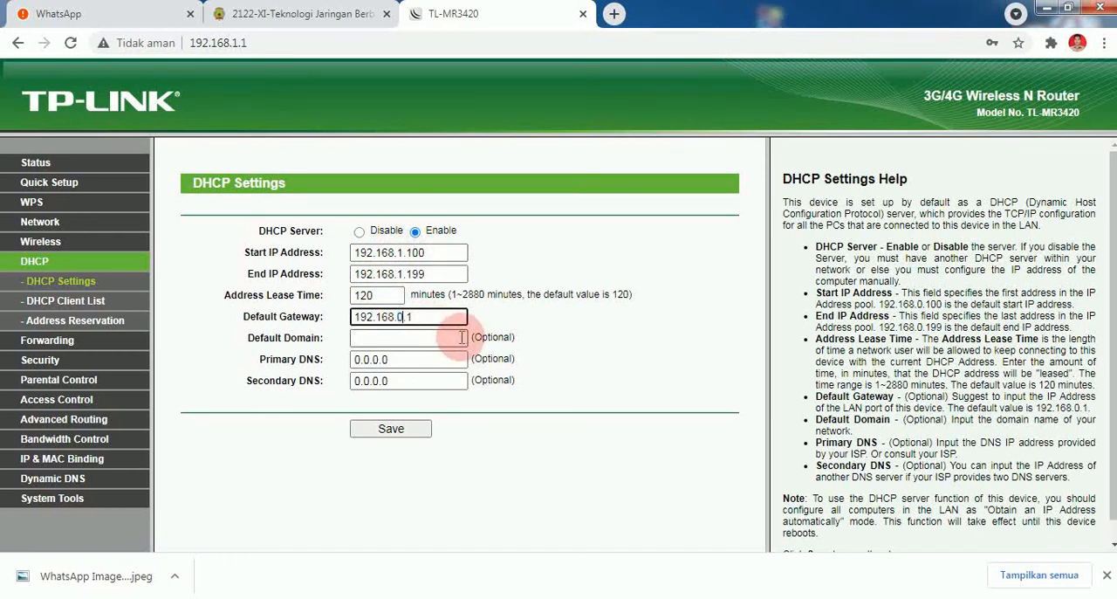
pyautogui.moveTo(394, 359); pyautogui.dragTo(252, 363)
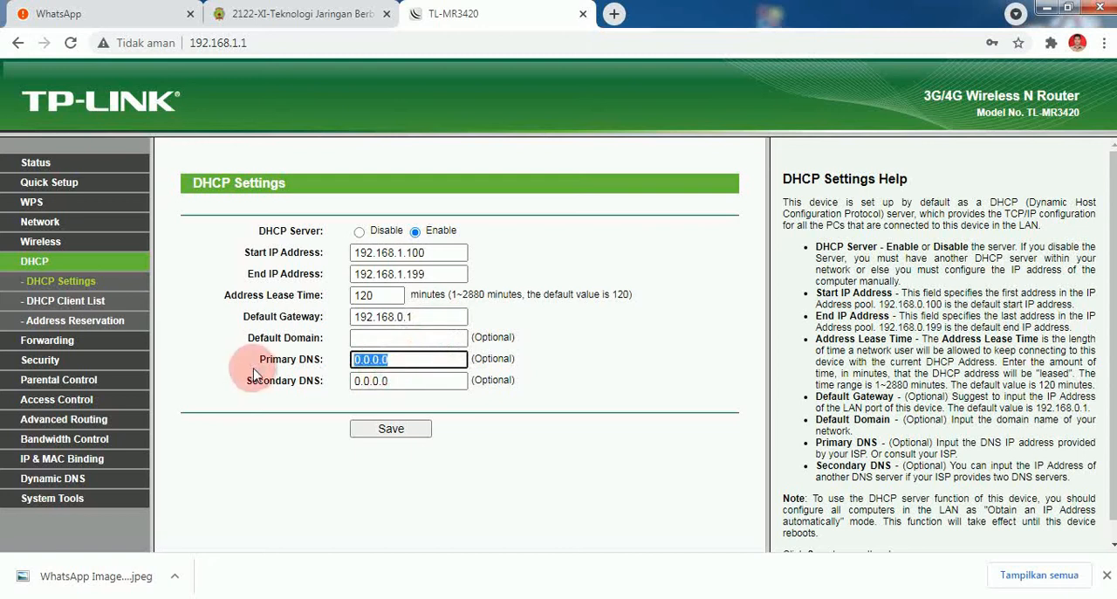
pyautogui.write('8')
pyautogui.click(375, 391)
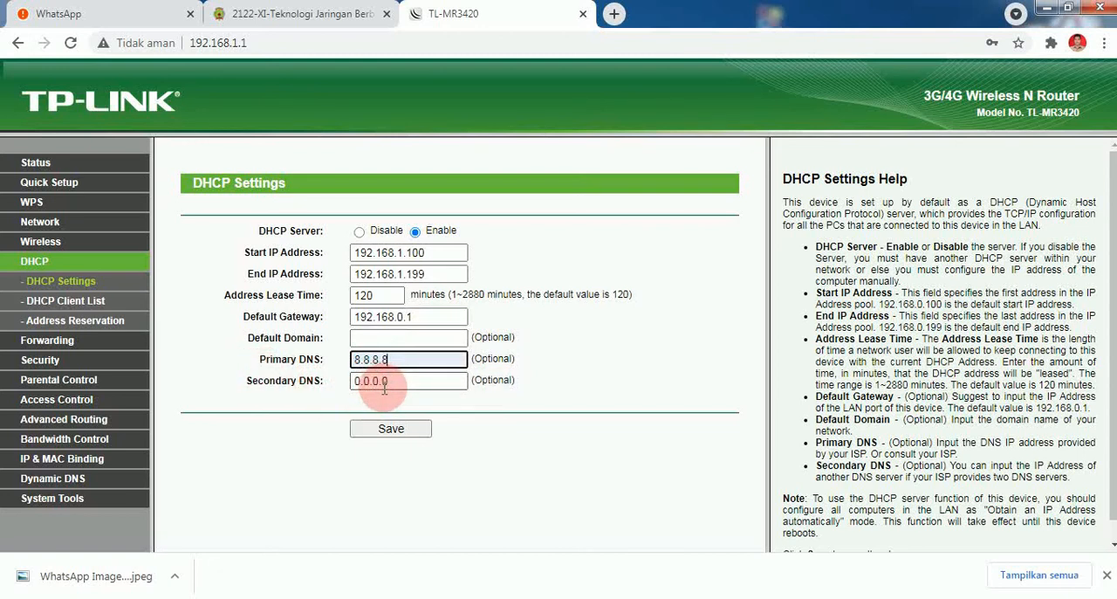
# - Try to save the DHCP settings with the 192.168.0.1 gateway, and return to the settings form
pyautogui.click(402, 429)
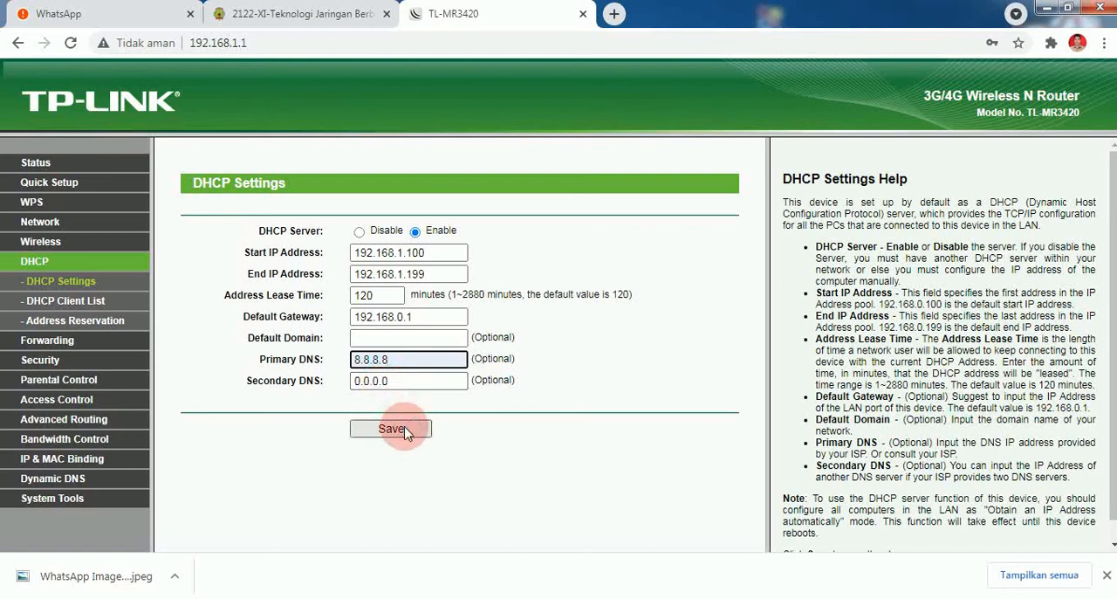
pyautogui.click(404, 429)
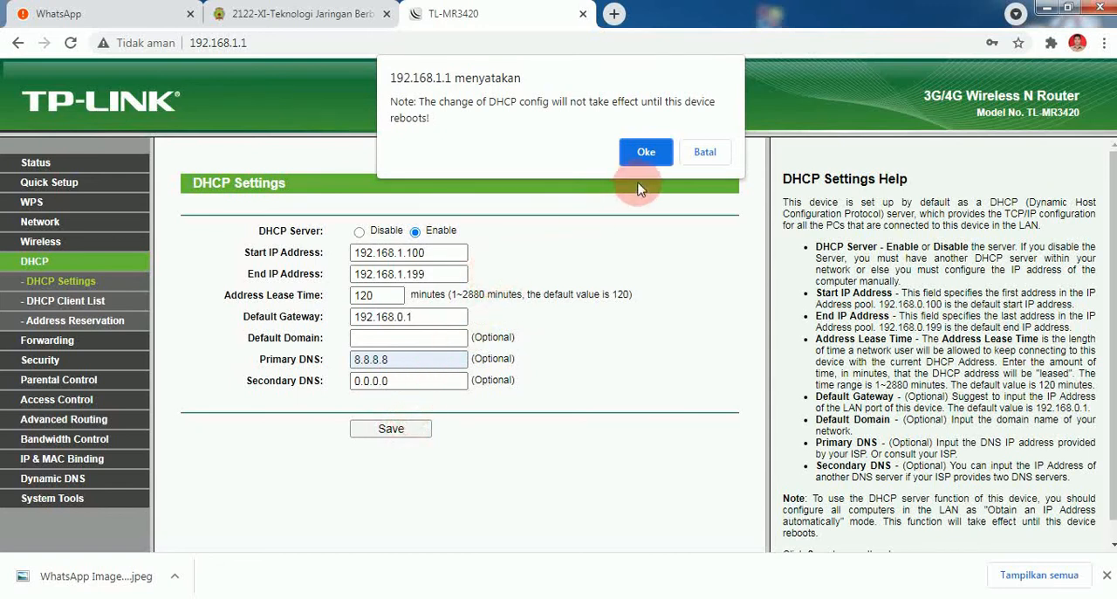
pyautogui.click(648, 154)
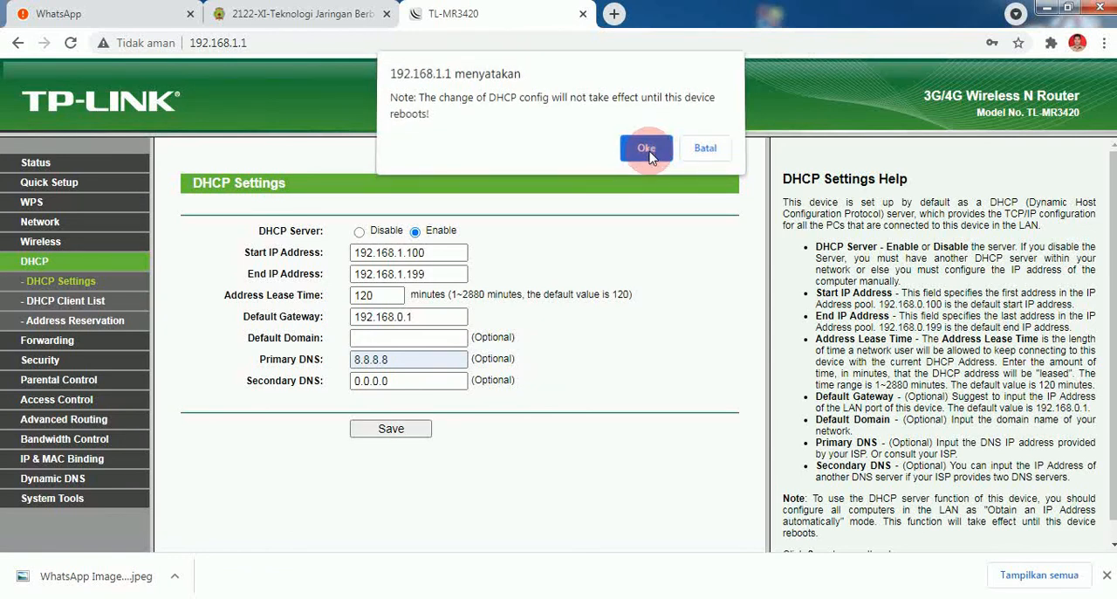
pyautogui.click(649, 153)
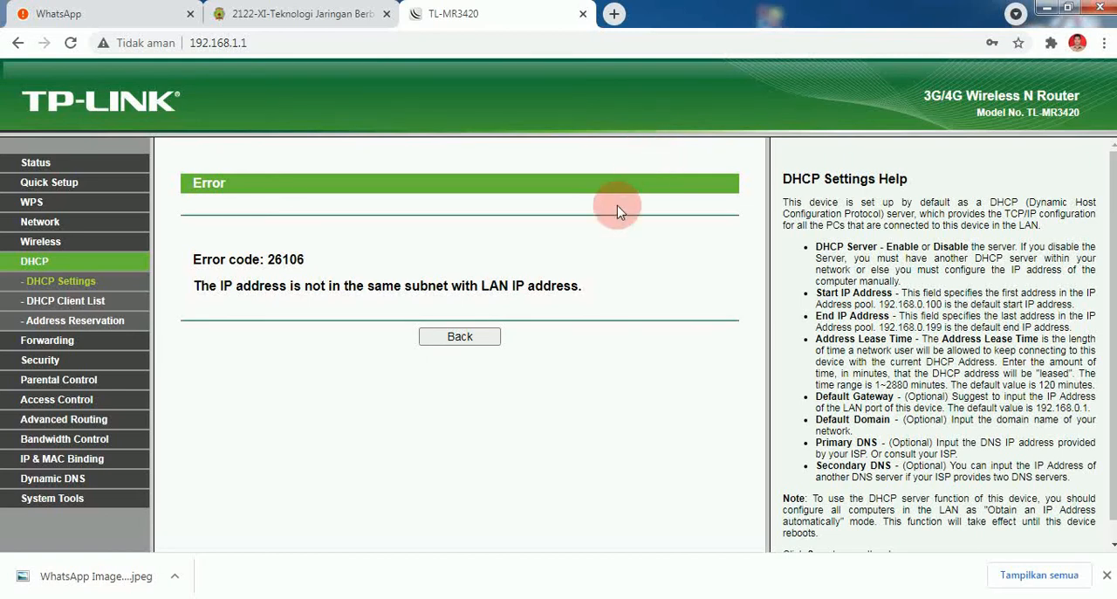
pyautogui.click(476, 338)
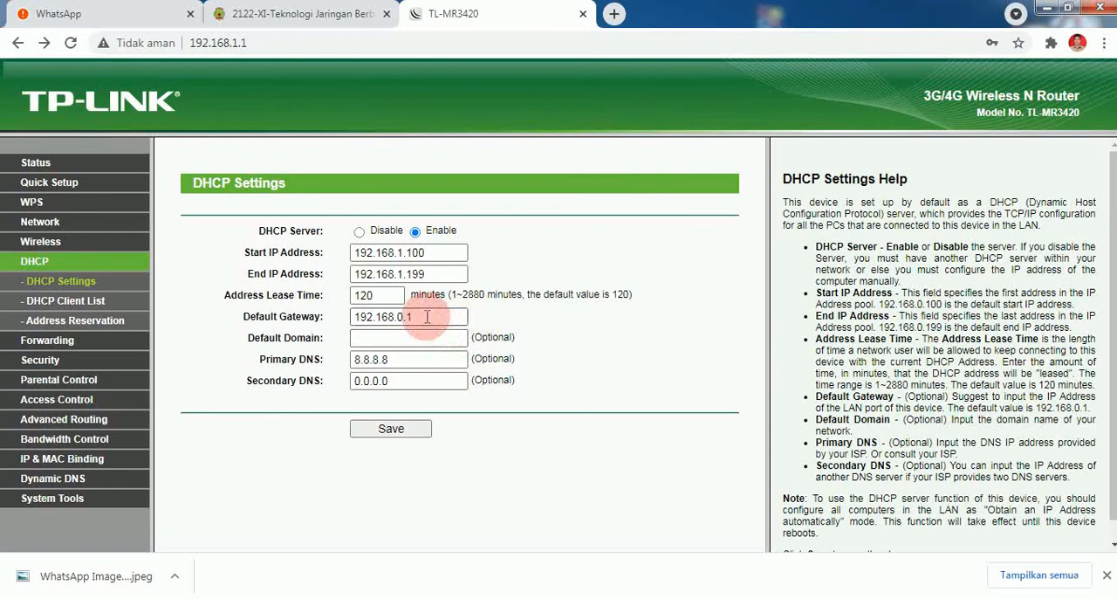
# - Try to save the DHCP settings with an address range from 192.168.0.100 to 192.168.0.199
pyautogui.moveTo(404, 254); pyautogui.dragTo(400, 255)
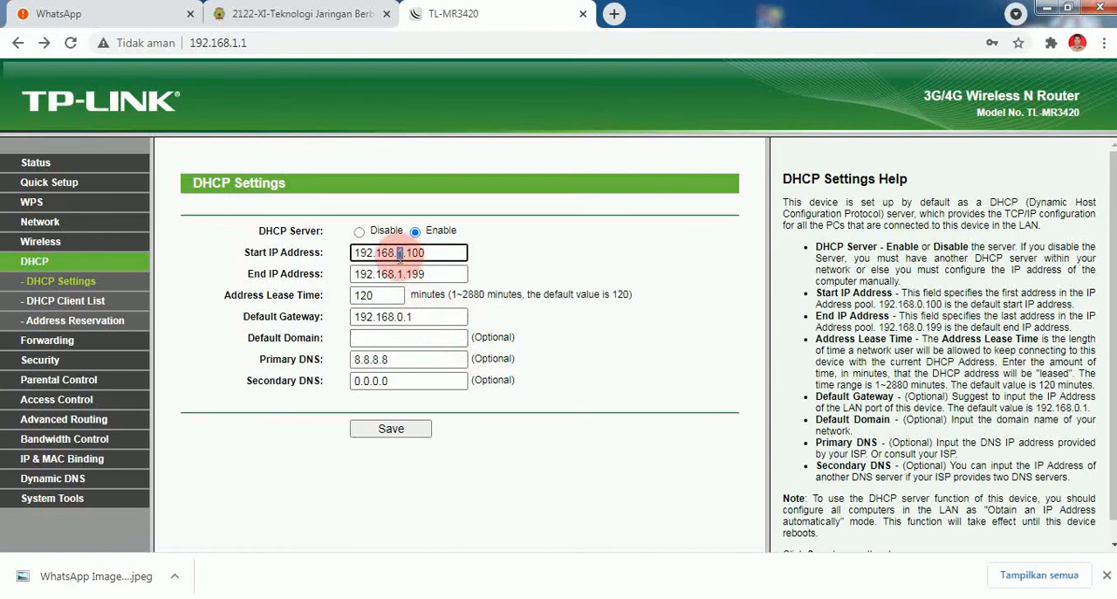
pyautogui.write('0')
pyautogui.moveTo(403, 274); pyautogui.dragTo(398, 274)
pyautogui.write('0')
pyautogui.click(398, 426)
pyautogui.click(646, 166)
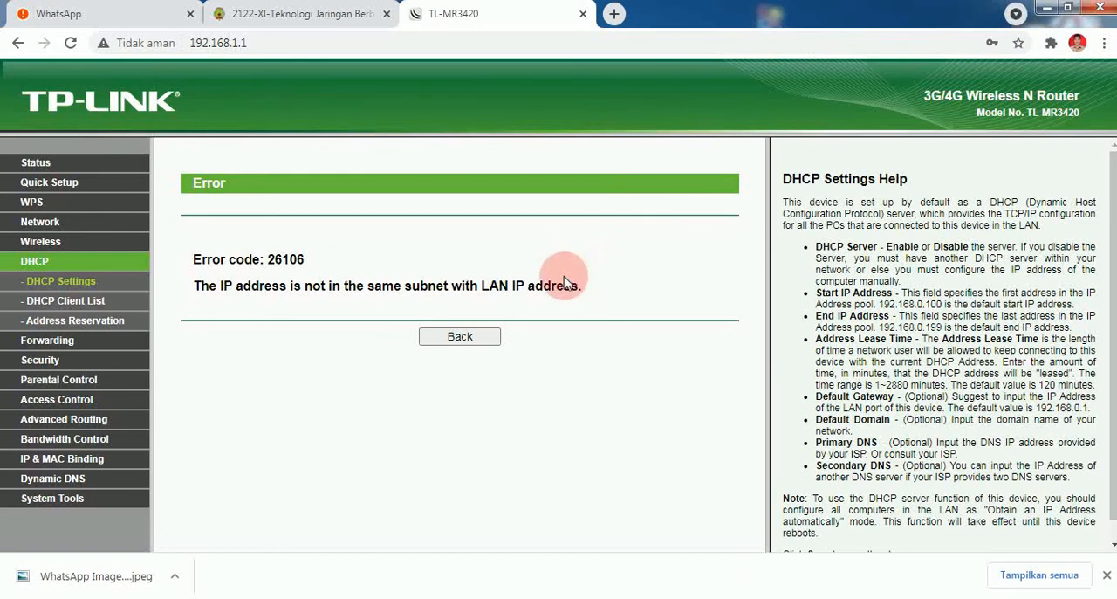
pyautogui.click(476, 342)
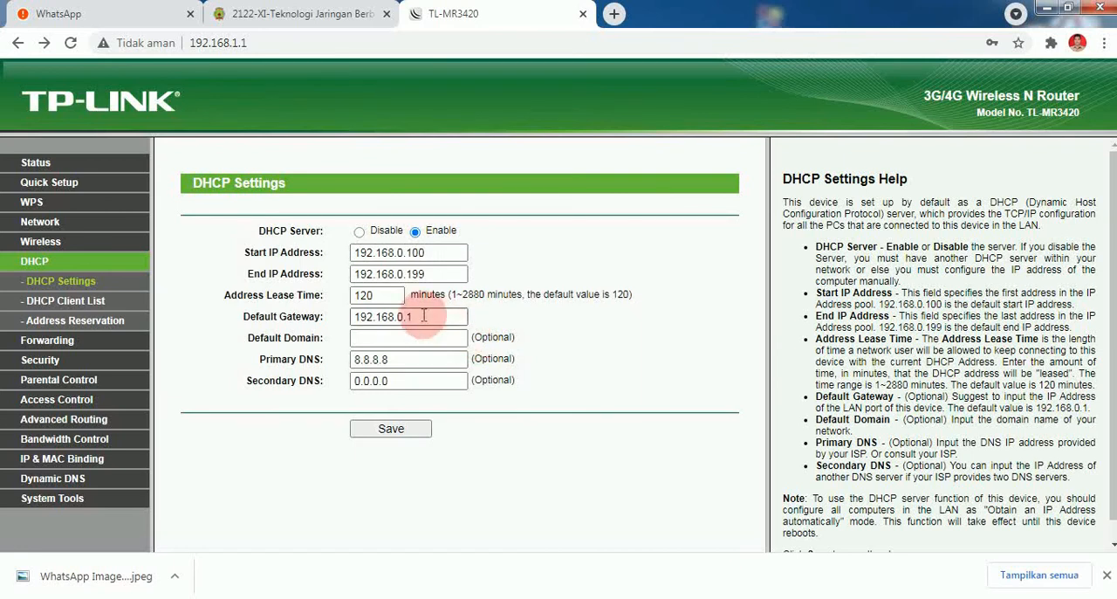
# - Set the DHCP default gateway to 192.168.1.1 and the address range to 192.168.1.100 through 192.168.1.199, and save the settings
pyautogui.click(398, 317)
pyautogui.moveTo(398, 317); pyautogui.dragTo(413, 317)
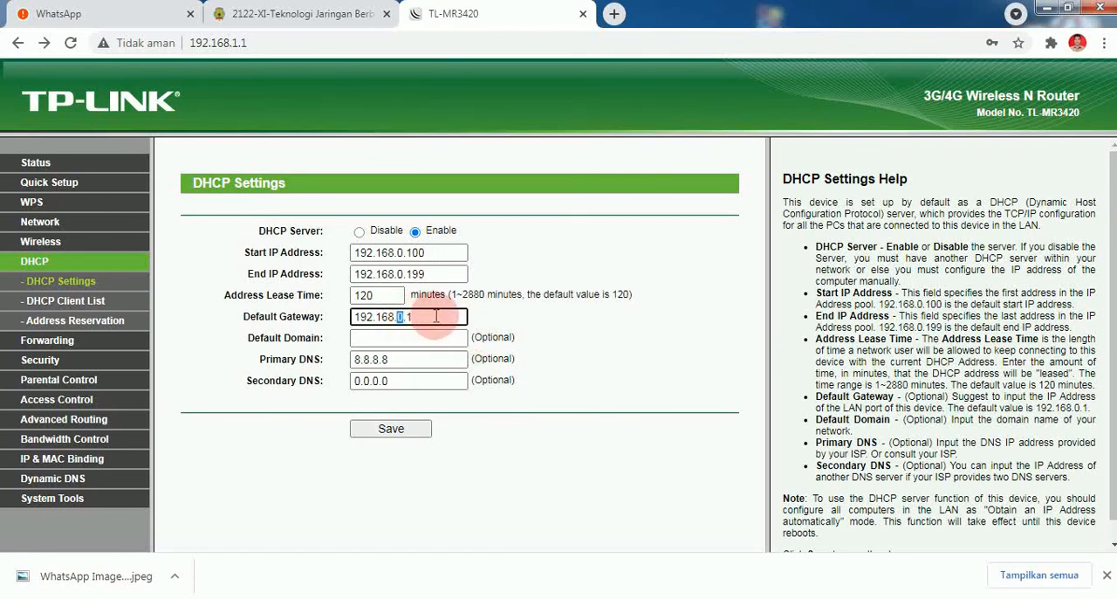
pyautogui.write('1')
pyautogui.moveTo(397, 252); pyautogui.dragTo(403, 274)
pyautogui.write('1.1')
pyautogui.click(395, 429)
pyautogui.click(644, 157)
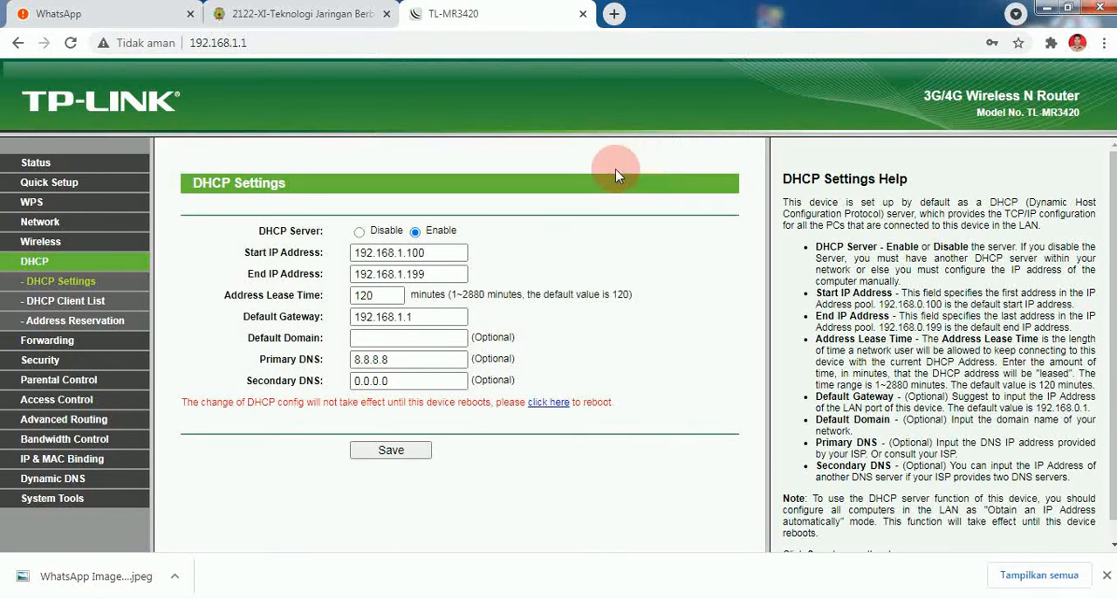
# - Reboot the router to apply the saved DHCP configuration
pyautogui.click(548, 403)
pyautogui.click(501, 256)
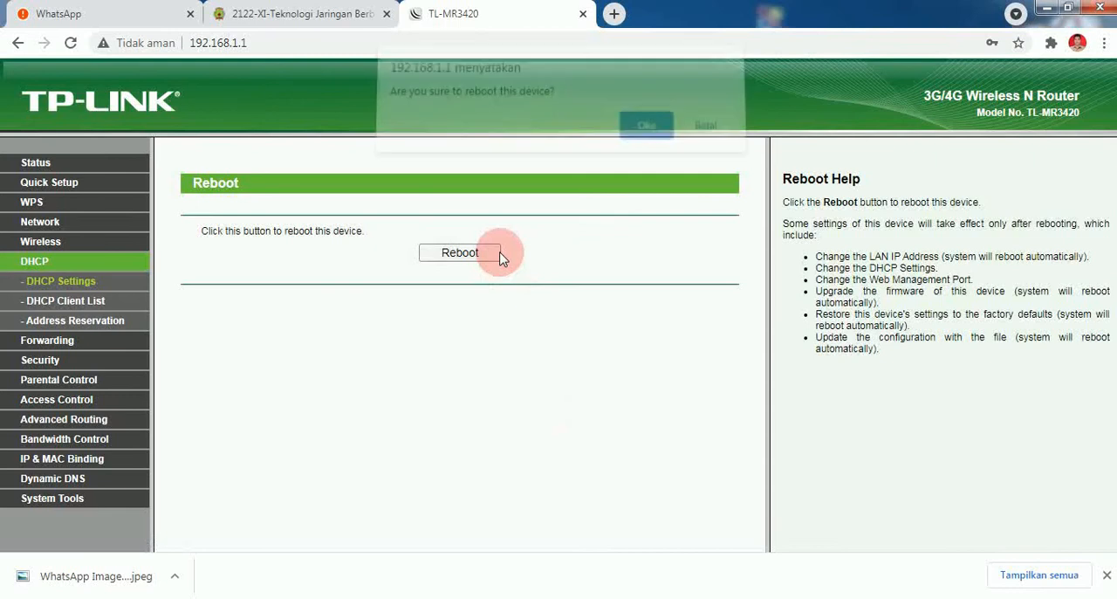
pyautogui.click(627, 137)
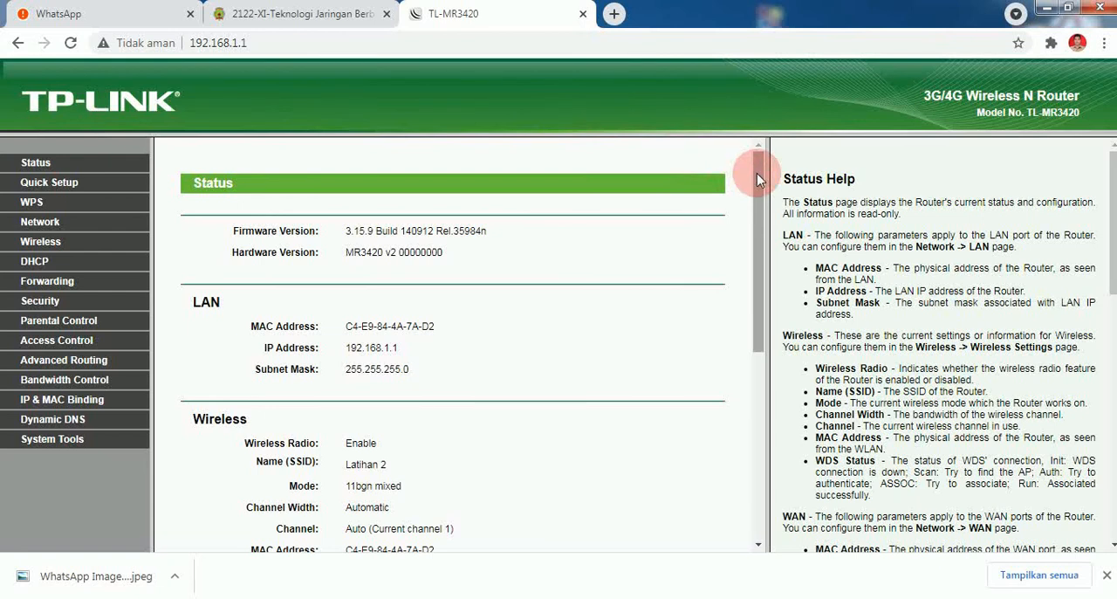
# - Review the LAN, wireless and WAN sections of the router's status page
pyautogui.moveTo(757, 173); pyautogui.dragTo(749, 272)
pyautogui.moveTo(759, 250); pyautogui.dragTo(772, 293)
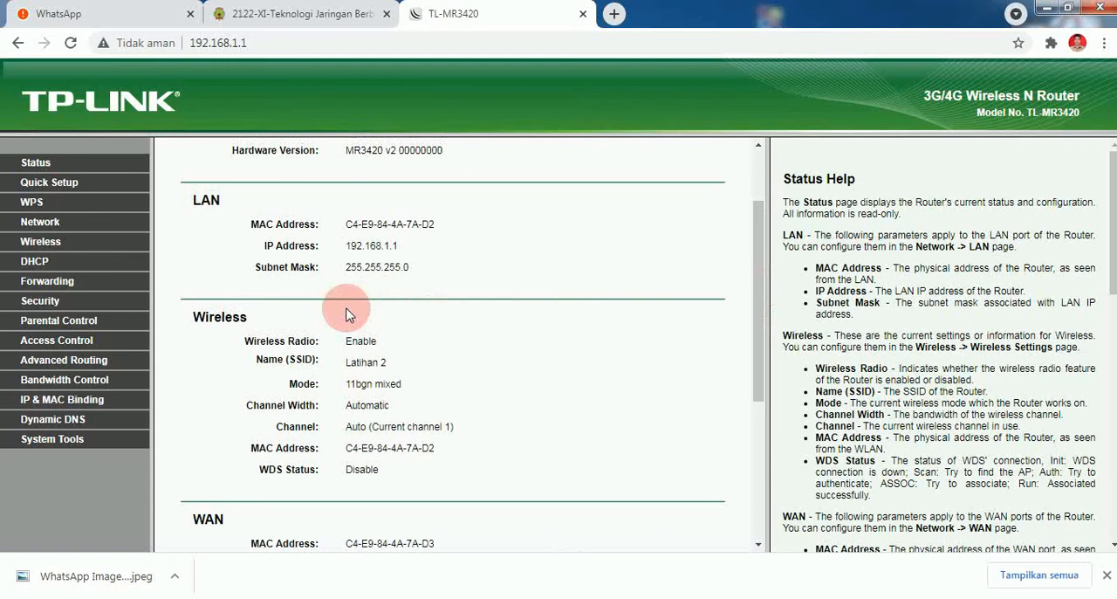
pyautogui.scroll(2, 347, 314)
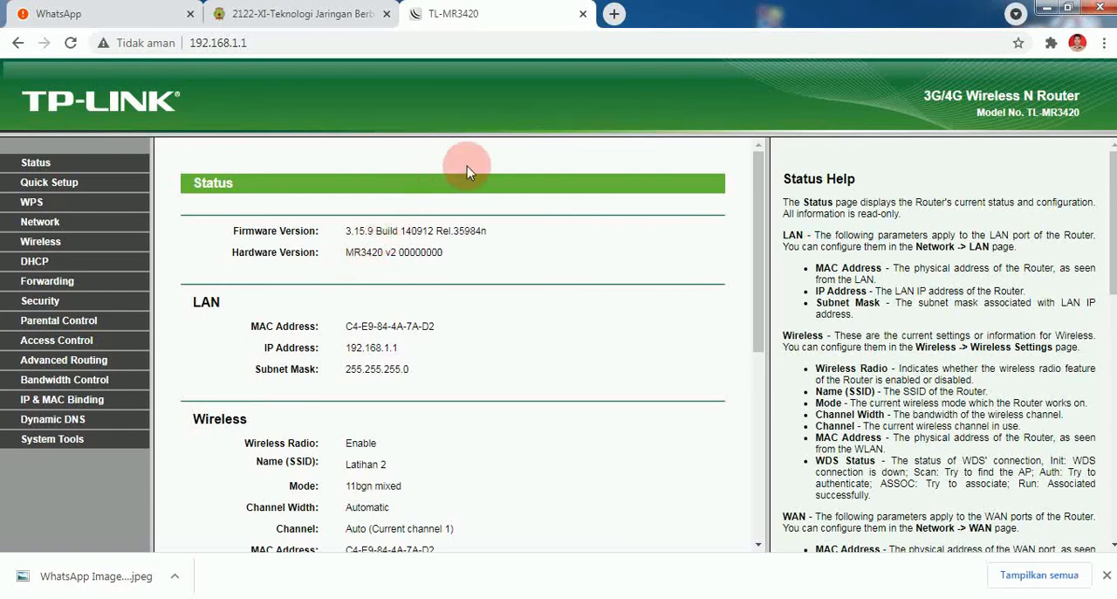
# - Search for google in a new browser tab to test internet access, and dismiss the translation prompt
pyautogui.click(614, 15)
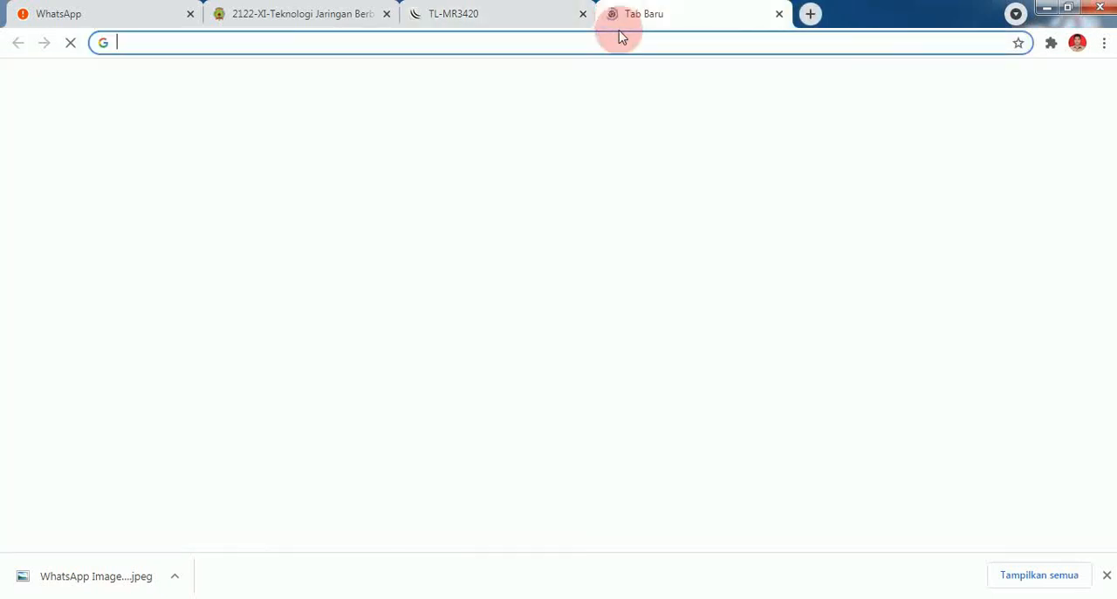
pyautogui.write('goo')
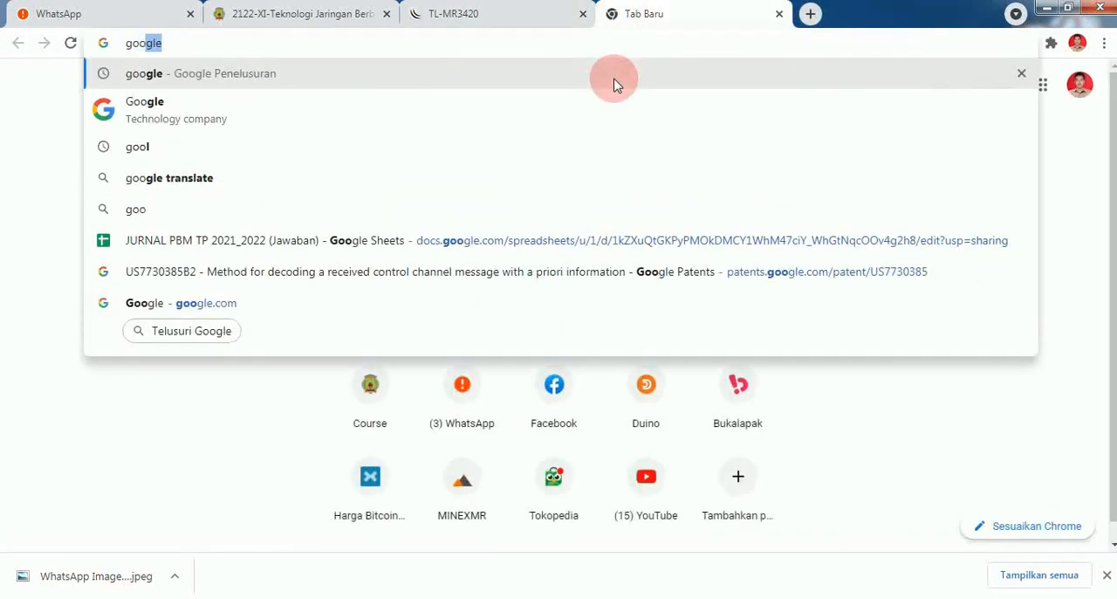
pyautogui.press('Return')
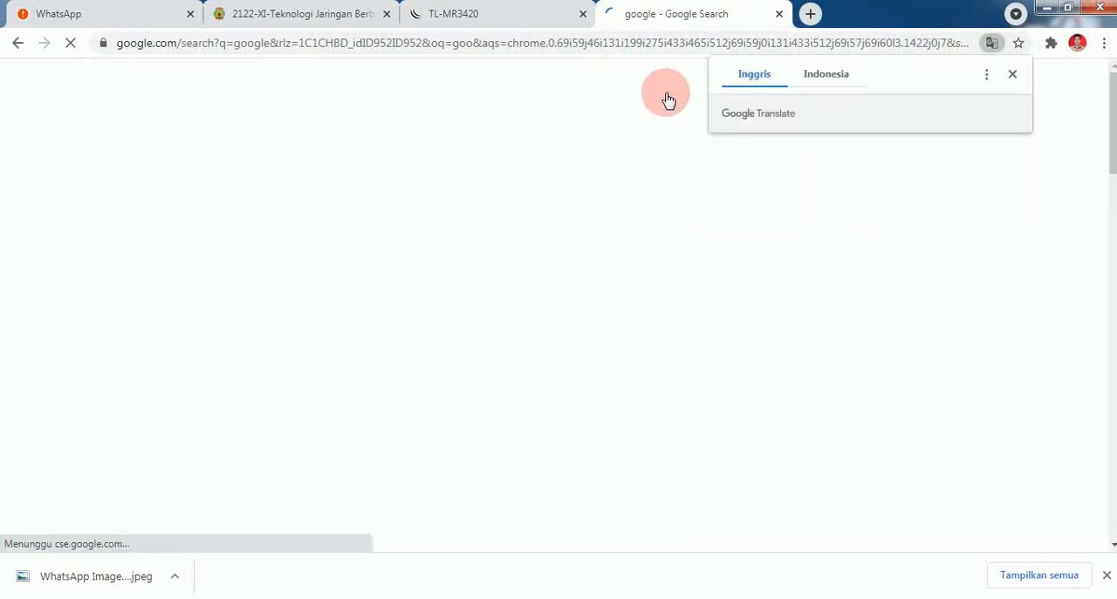
pyautogui.click(1013, 74)
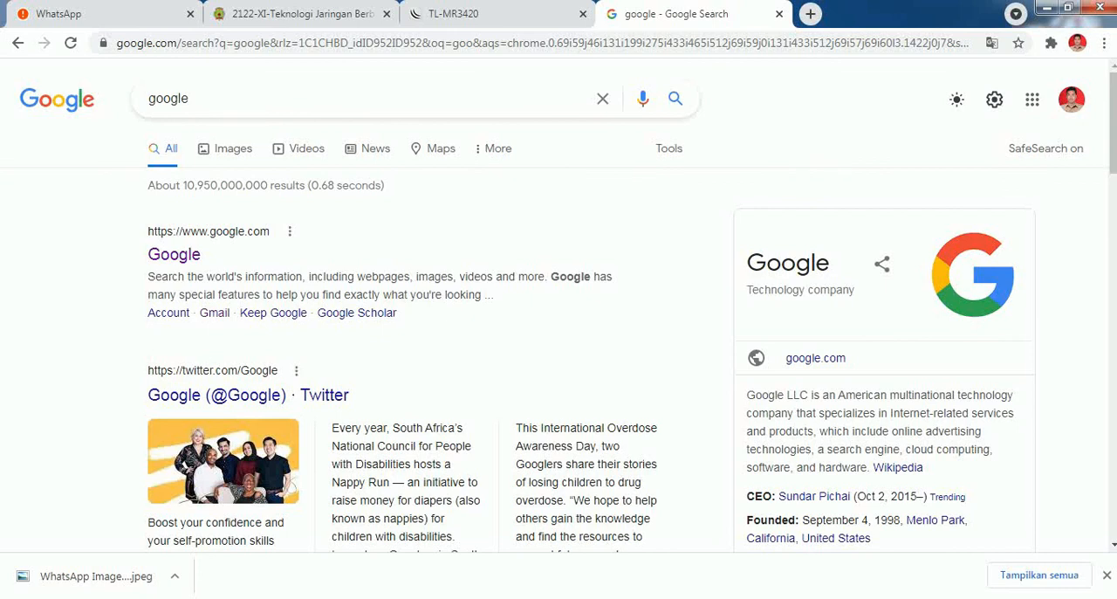
# - Connect the computer to the Latihan 2 wireless network by entering its network security key
pyautogui.click(1018, 598)
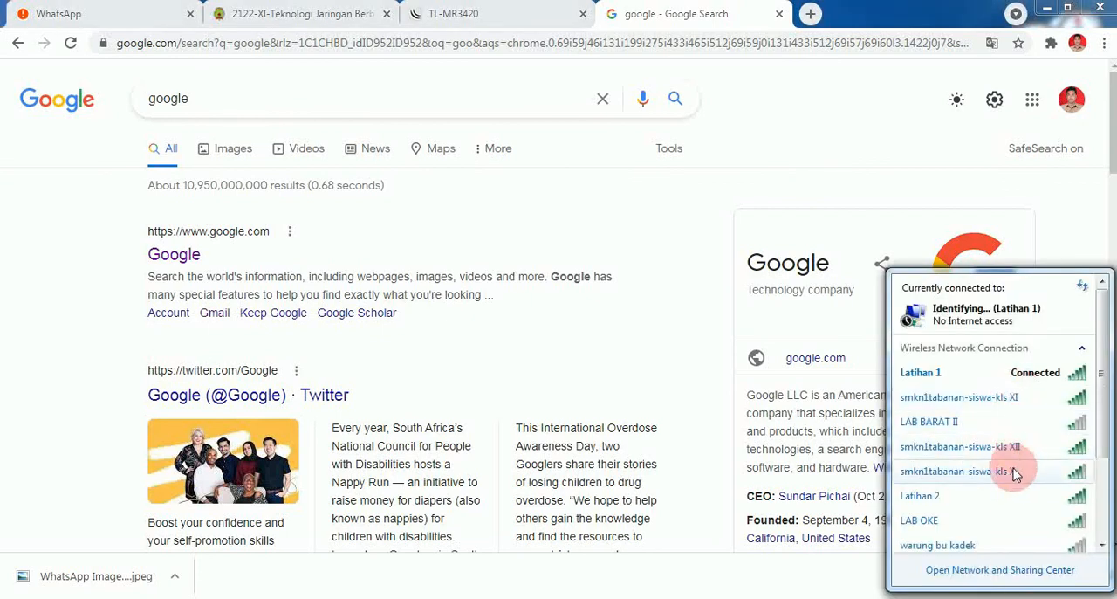
pyautogui.click(1010, 498)
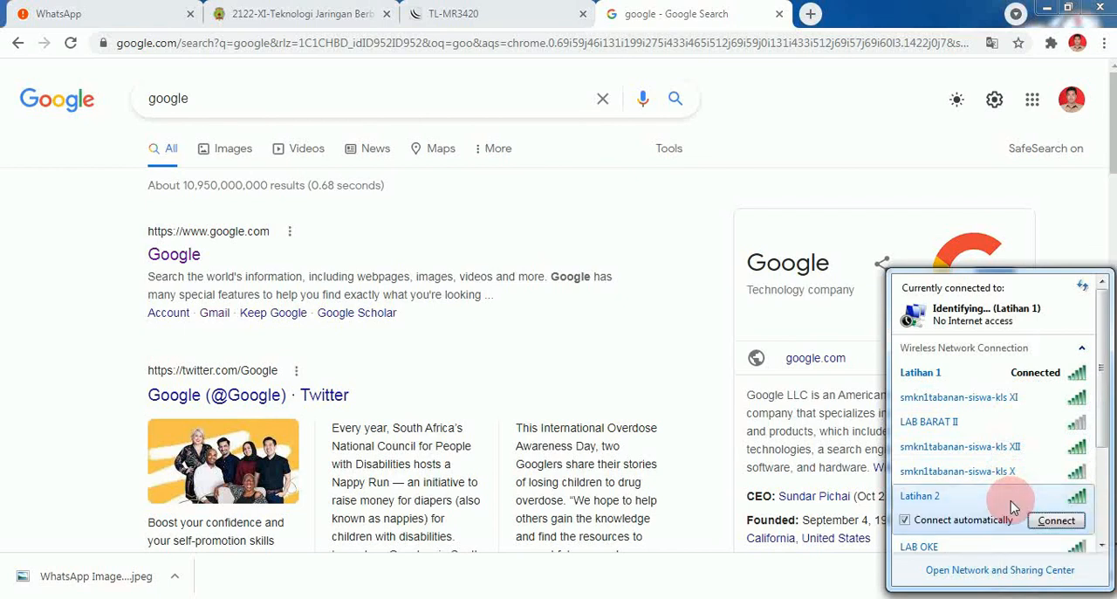
pyautogui.click(1056, 521)
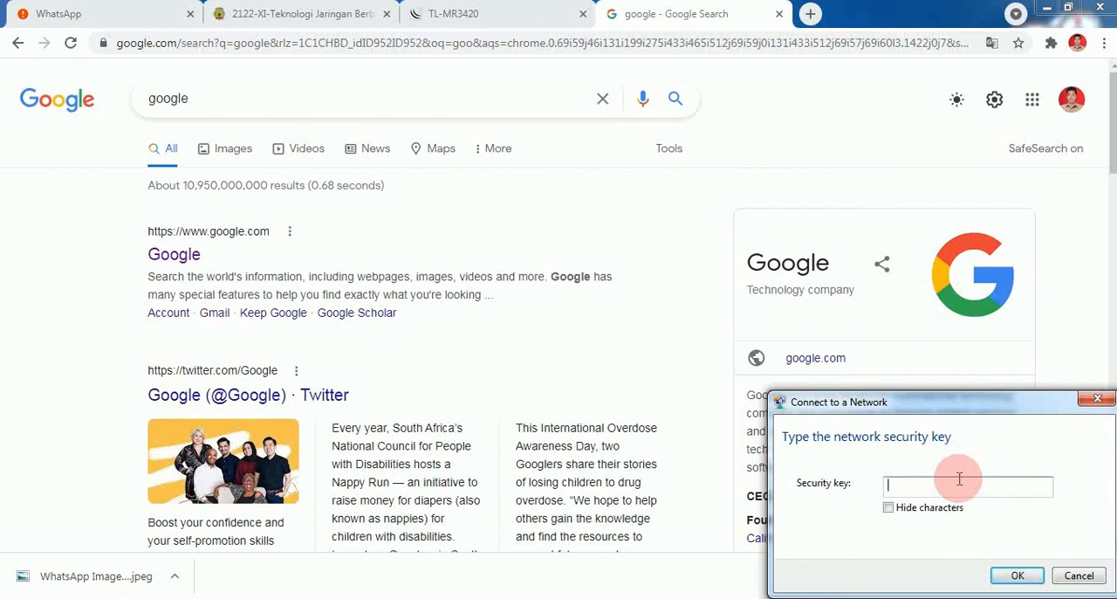
pyautogui.write('latihan2')
pyautogui.click(1008, 575)
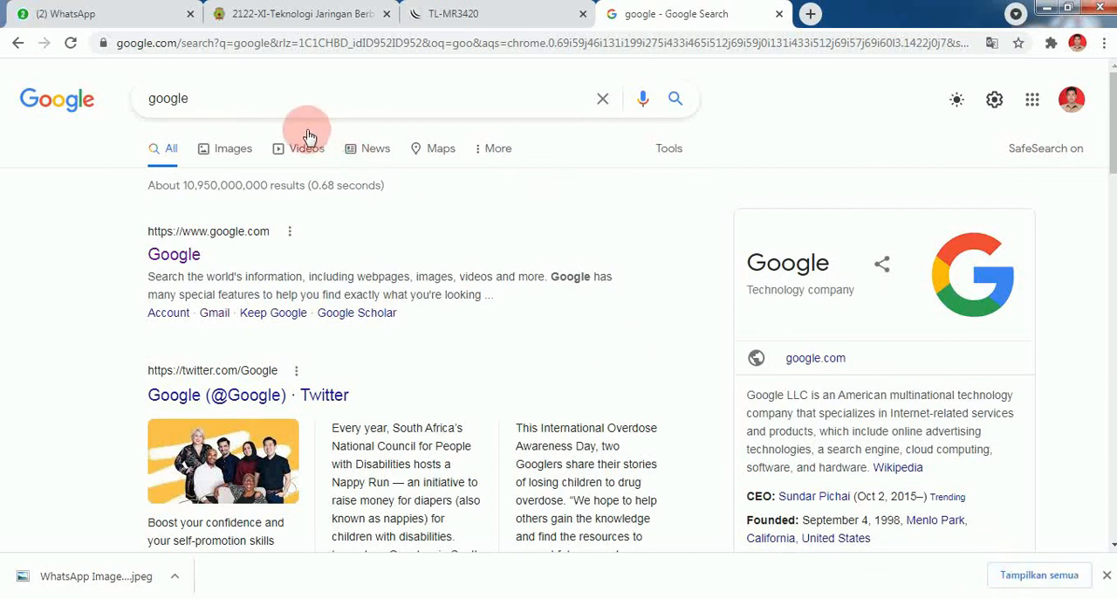
# - Load facebook.com in the search results tab to test browsing over the wireless connection
pyautogui.click(293, 49)
pyautogui.write('f')
pyautogui.press('Return')
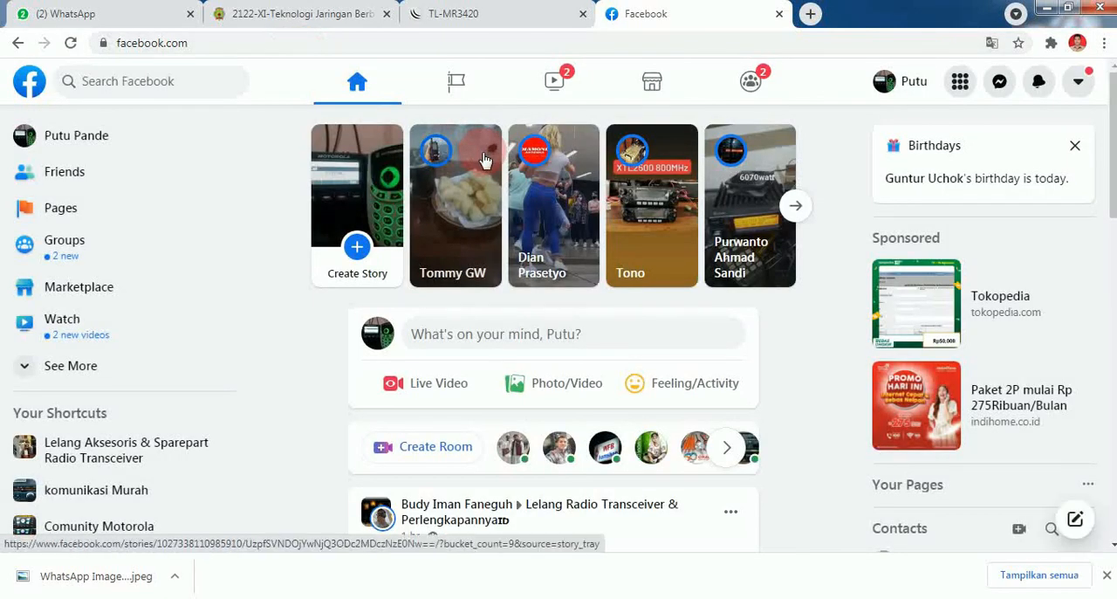
# - Open a new browser tab
pyautogui.click(810, 13)
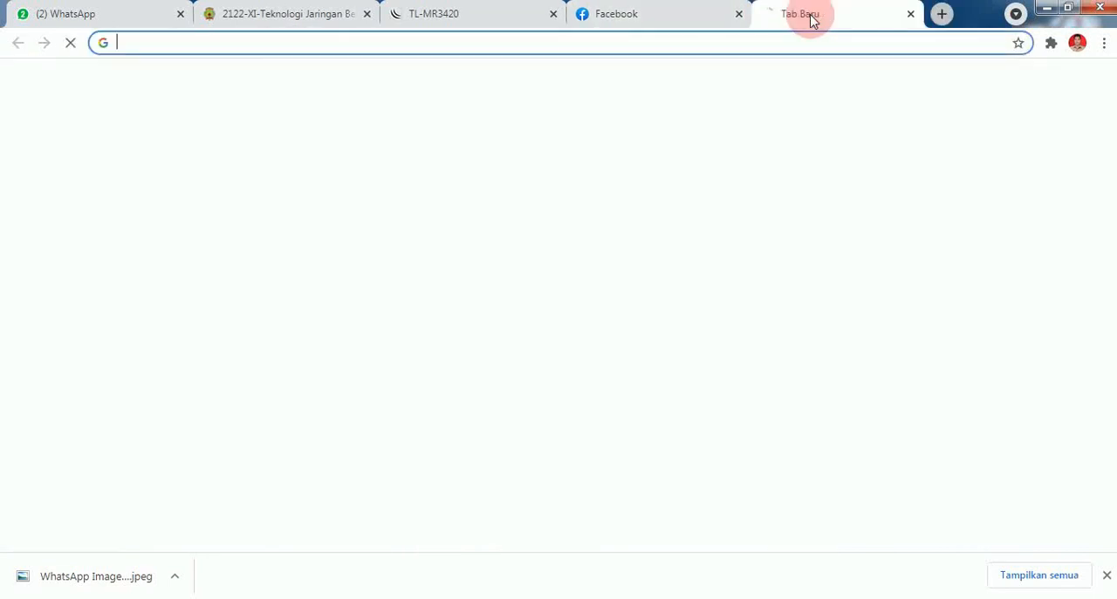